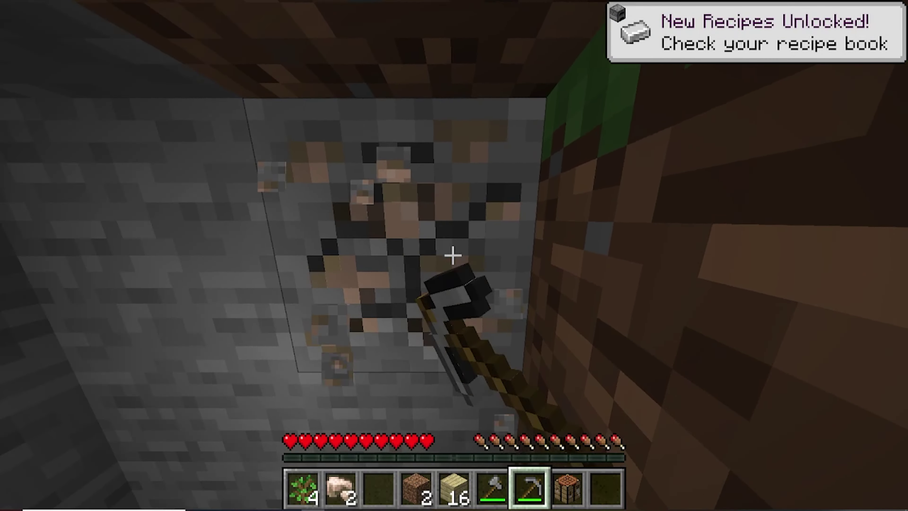
Step: Mine the iron ore blocks and tunnel stone, then walk up to the grass-dirt wall
{"action": "left_click", "coordinate": [453, 254]}
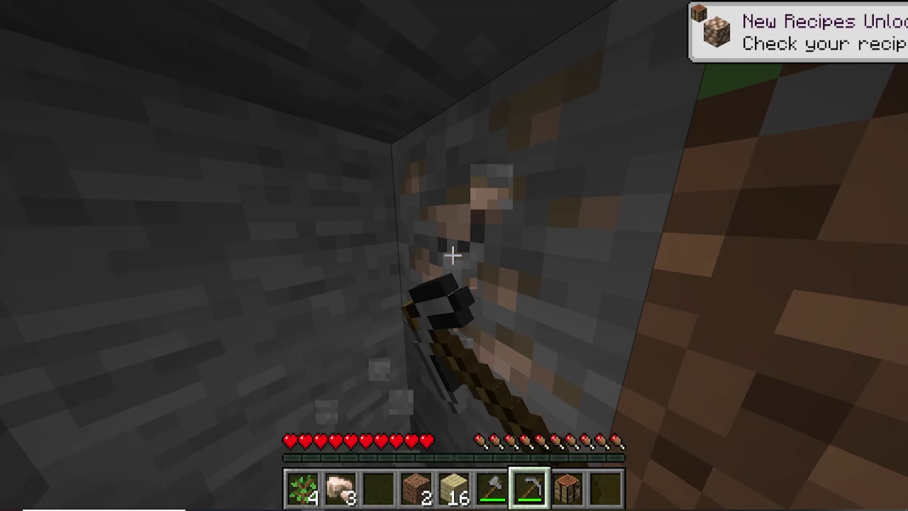
{"action": "left_click", "coordinate": [453, 255]}
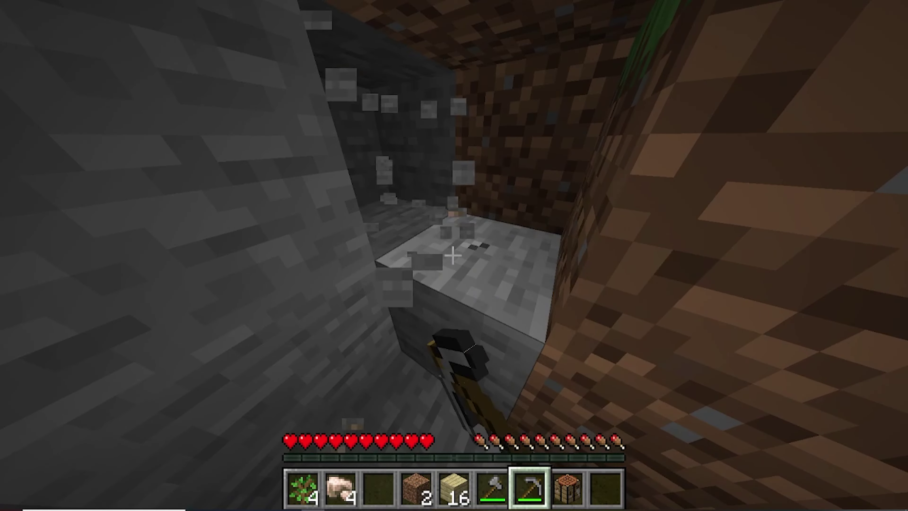
{"action": "left_click", "coordinate": [454, 255]}
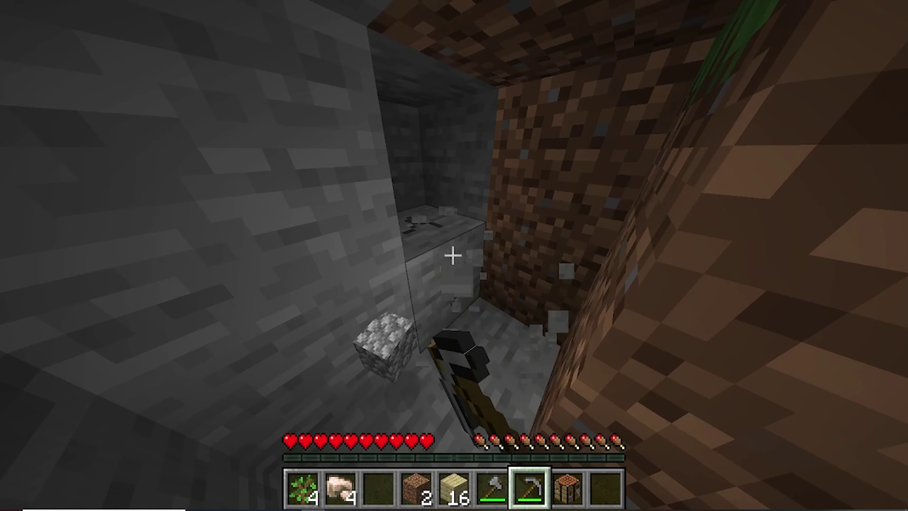
{"action": "key", "text": "w"}
{"action": "left_click", "coordinate": [453, 255]}
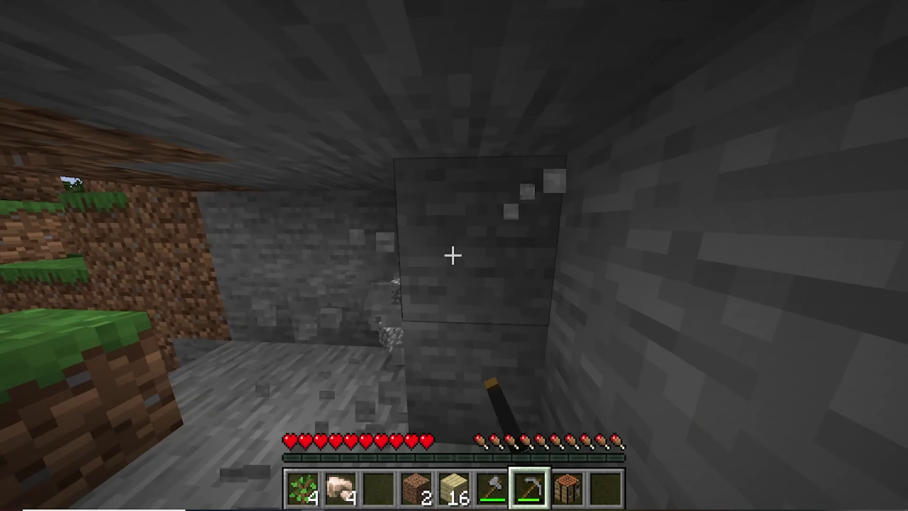
{"action": "left_click", "coordinate": [453, 255]}
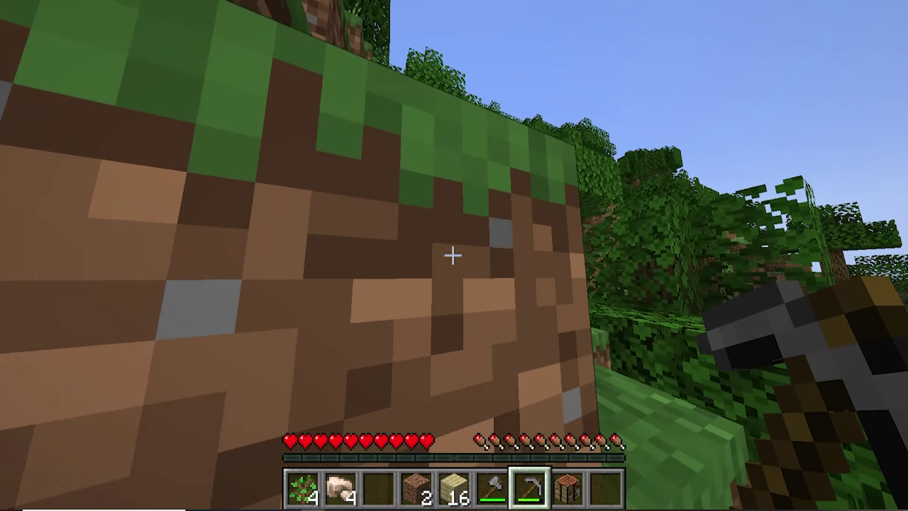
{"action": "key", "text": "w"}
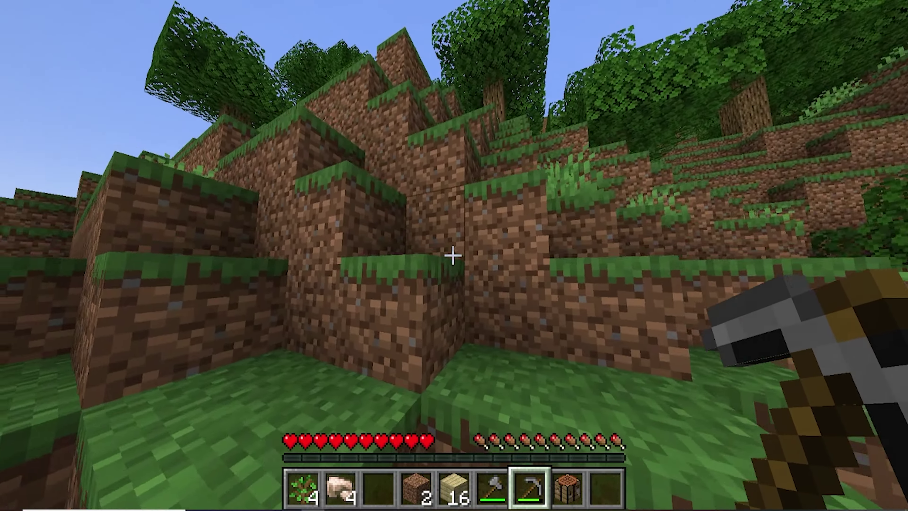
Step: Enter subject 'I am having issues installing my modpack', link the 5GB Premium service, keep Medium priority
{"action": "key", "text": "w"}
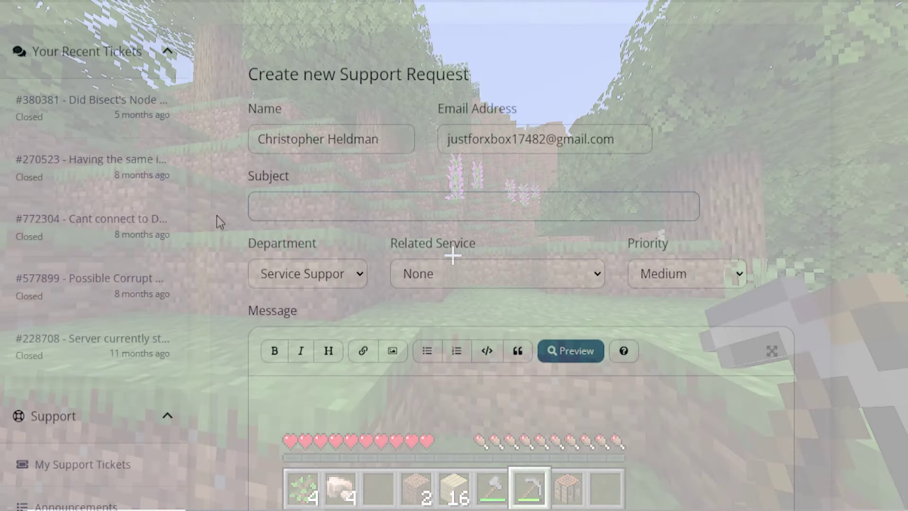
{"action": "type", "text": "I am having issue"}
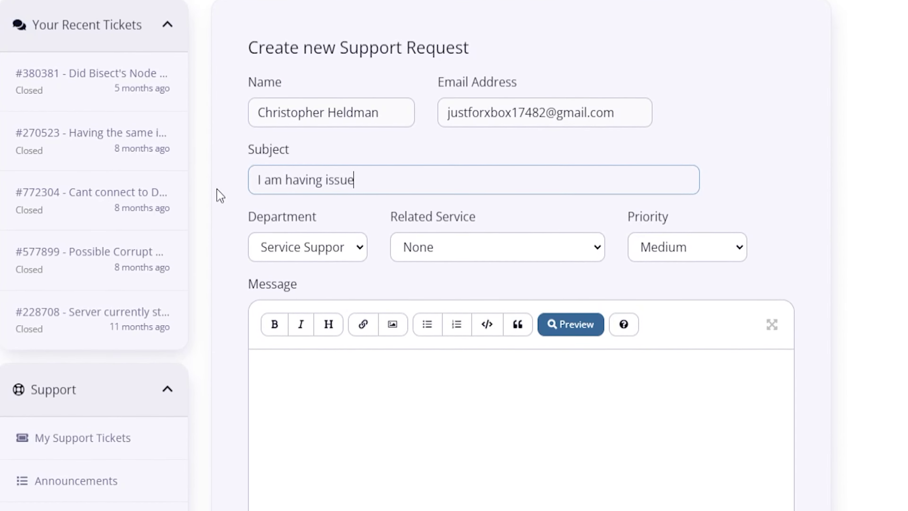
{"action": "type", "text": "s installing my modpack"}
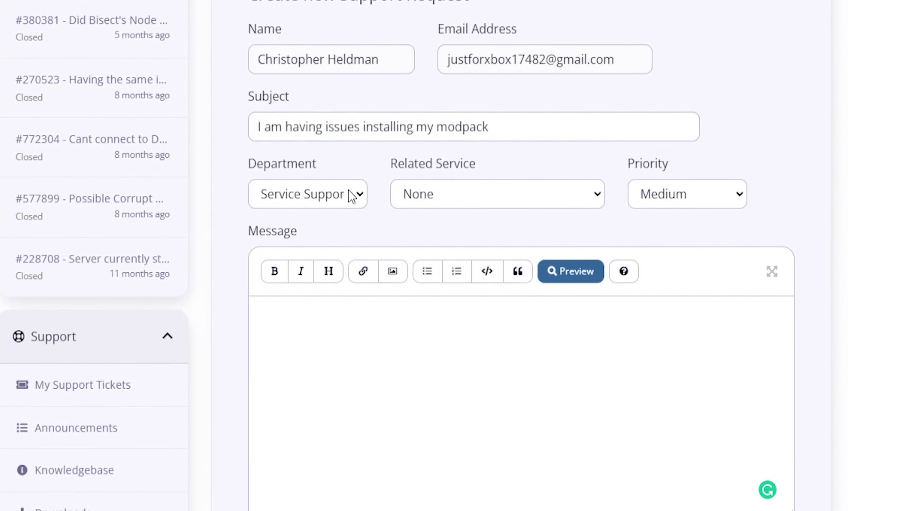
{"action": "left_click", "coordinate": [440, 200]}
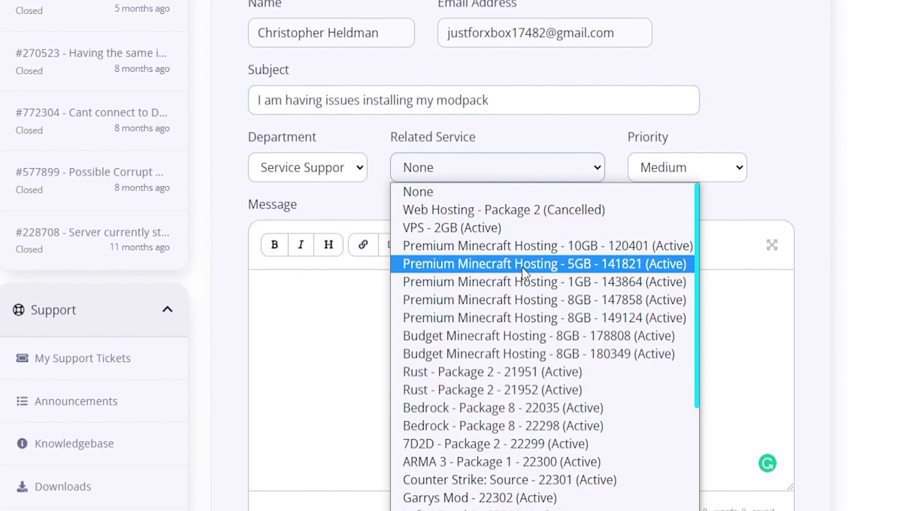
{"action": "left_click", "coordinate": [521, 270]}
{"action": "left_click", "coordinate": [708, 178]}
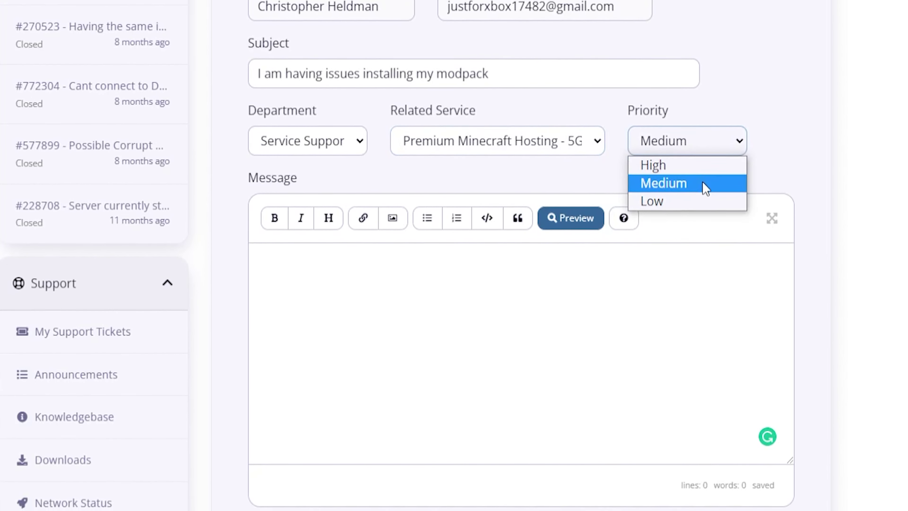
{"action": "left_click", "coordinate": [704, 190]}
Step: Start the ticket message with 'I am trying to install better mc'
{"action": "left_click", "coordinate": [422, 353]}
{"action": "type", "text": "I am tryt"}
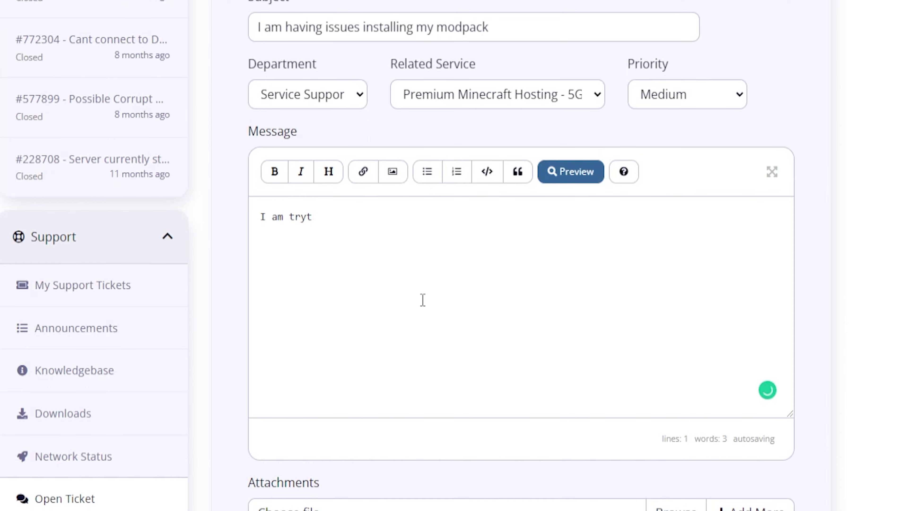
{"action": "key", "text": "BackSpace"}
{"action": "type", "text": "ing ot i"}
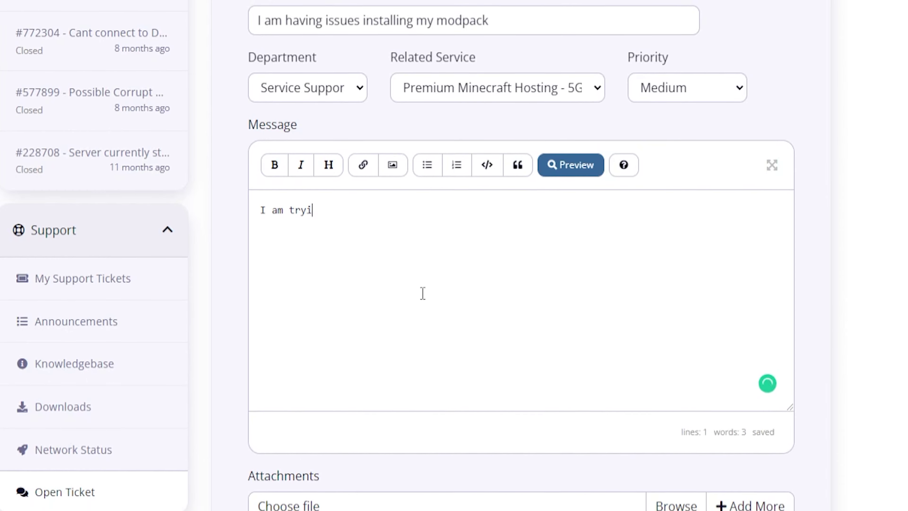
{"action": "key", "text": "BackSpace"}
{"action": "key", "text": "BackSpace"}
{"action": "key", "text": "BackSpace"}
{"action": "key", "text": "BackSpace"}
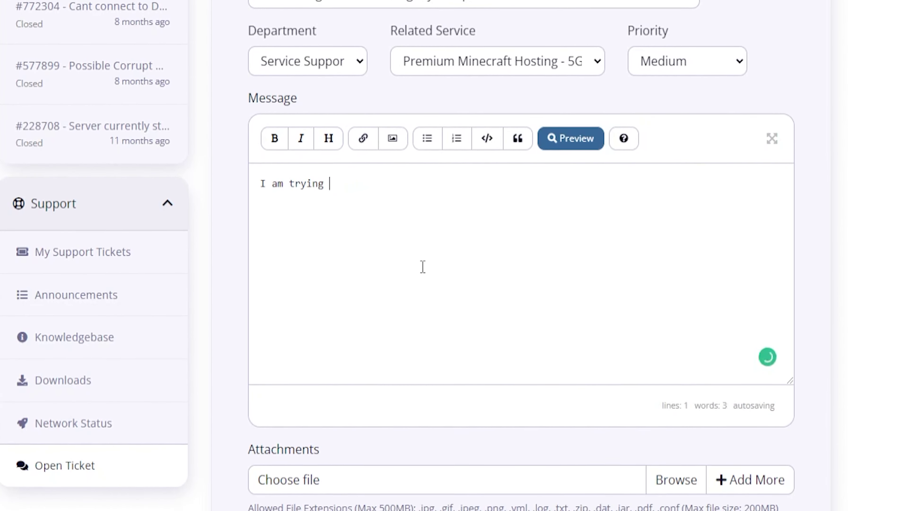
{"action": "type", "text": "to install better mc"}
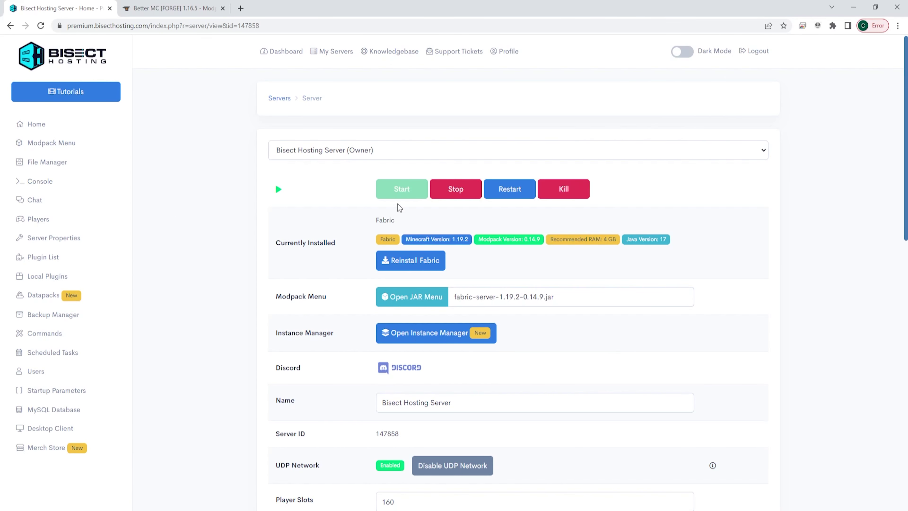
Step: Stop the server running Fabric 1.19.2 from the panel's overview page
{"action": "left_click", "coordinate": [451, 190]}
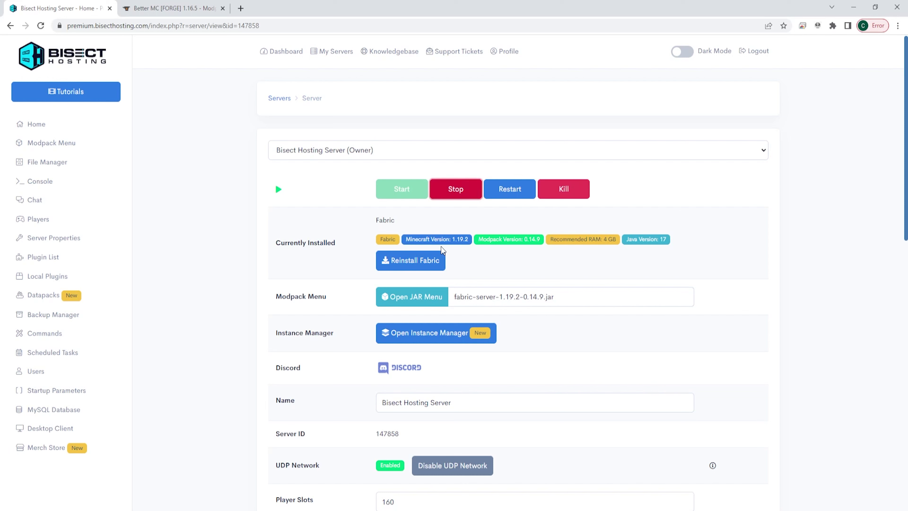
{"action": "left_click", "coordinate": [180, 9]}
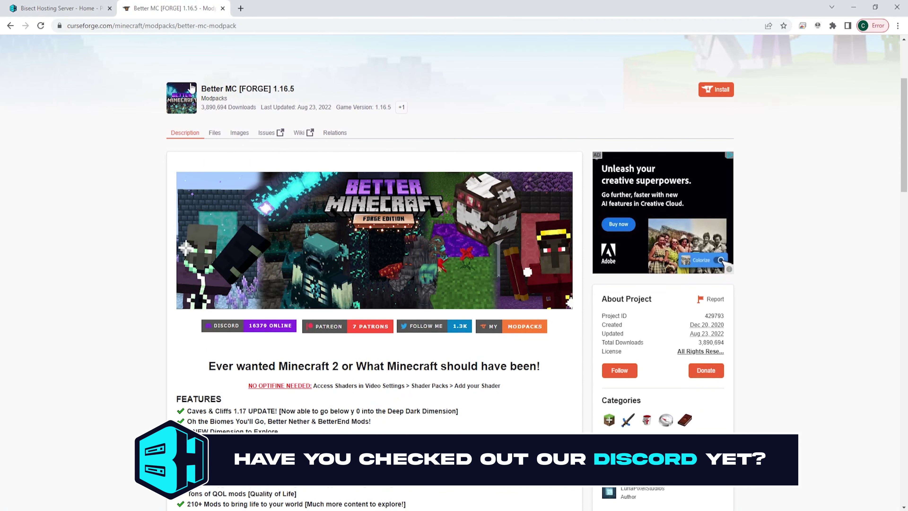
Step: Scroll to the Minecraft 1.16 Server Packs list and download the newest 1.16.5 server pack
{"action": "left_click_drag", "start_coordinate": [201, 89], "coordinate": [295, 88]}
{"action": "left_click", "coordinate": [334, 89]}
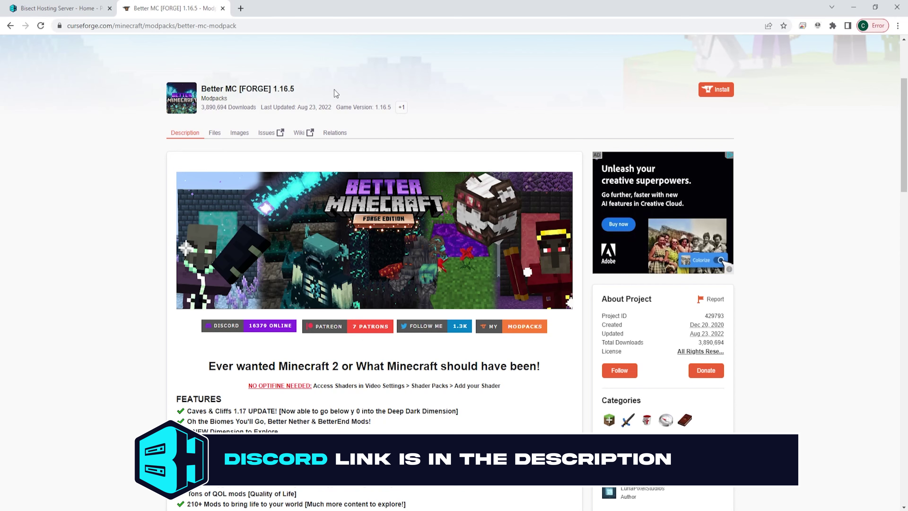
{"action": "scroll", "coordinate": [510, 244], "scroll_direction": "down", "scroll_amount": 5}
{"action": "scroll", "coordinate": [510, 244], "scroll_direction": "down", "scroll_amount": 2}
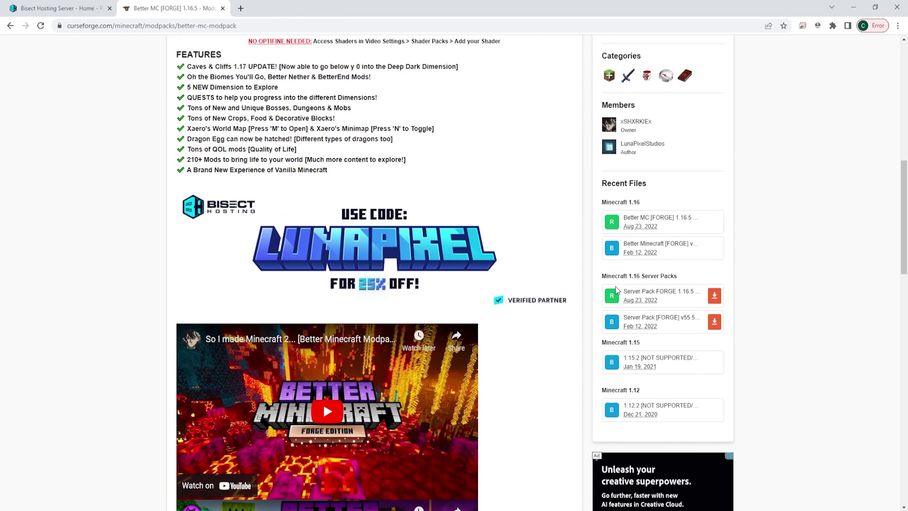
{"action": "left_click_drag", "start_coordinate": [601, 281], "coordinate": [671, 279]}
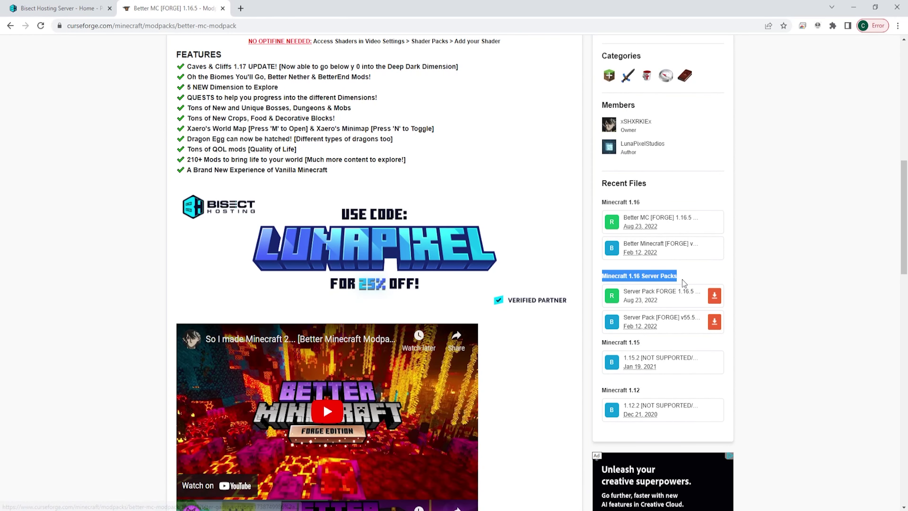
{"action": "left_click", "coordinate": [698, 276]}
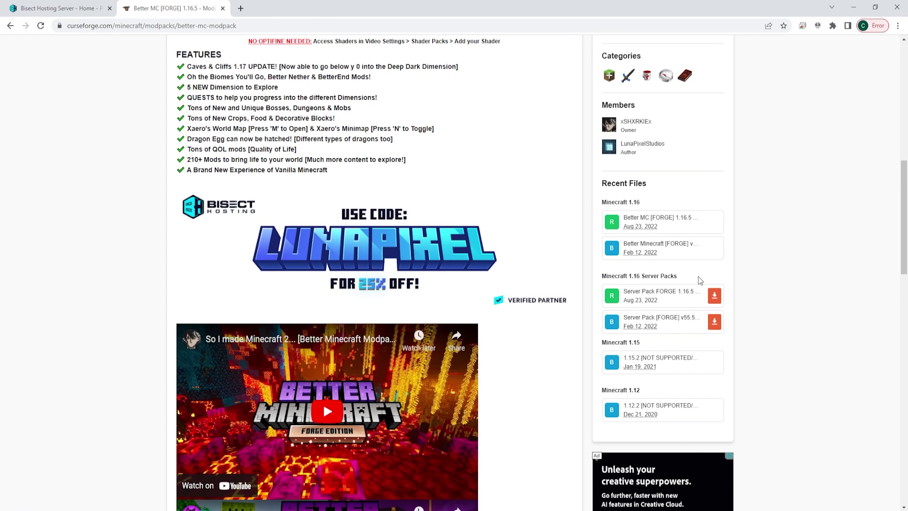
{"action": "left_click", "coordinate": [715, 296]}
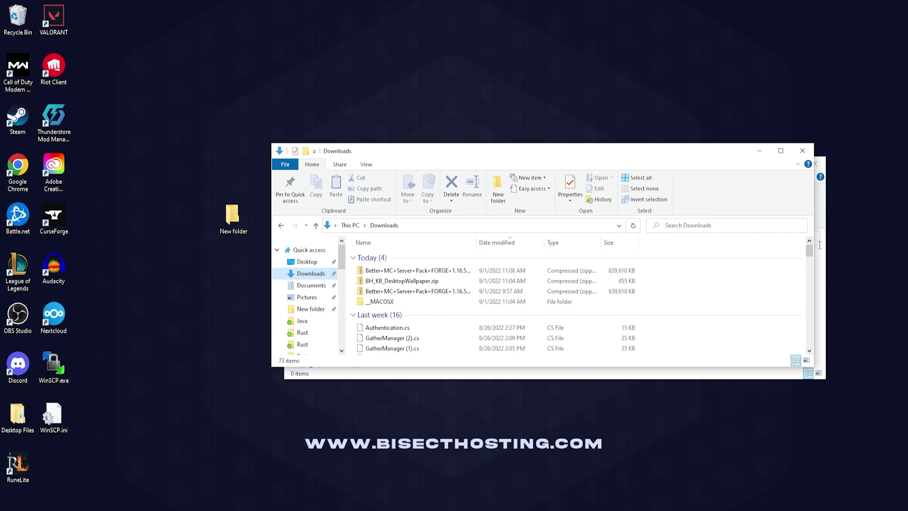
Step: Move the Better MC server pack zip into New folder and extract it with WinRAR into its own folder
{"action": "left_click", "coordinate": [819, 273]}
{"action": "left_click_drag", "start_coordinate": [661, 168], "coordinate": [743, 255]}
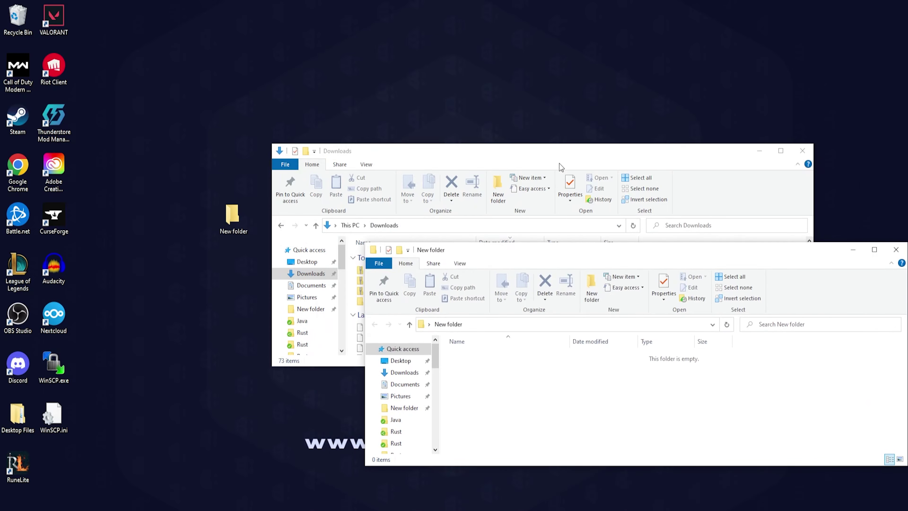
{"action": "left_click_drag", "start_coordinate": [556, 156], "coordinate": [444, 45]}
{"action": "left_click_drag", "start_coordinate": [312, 159], "coordinate": [506, 381]}
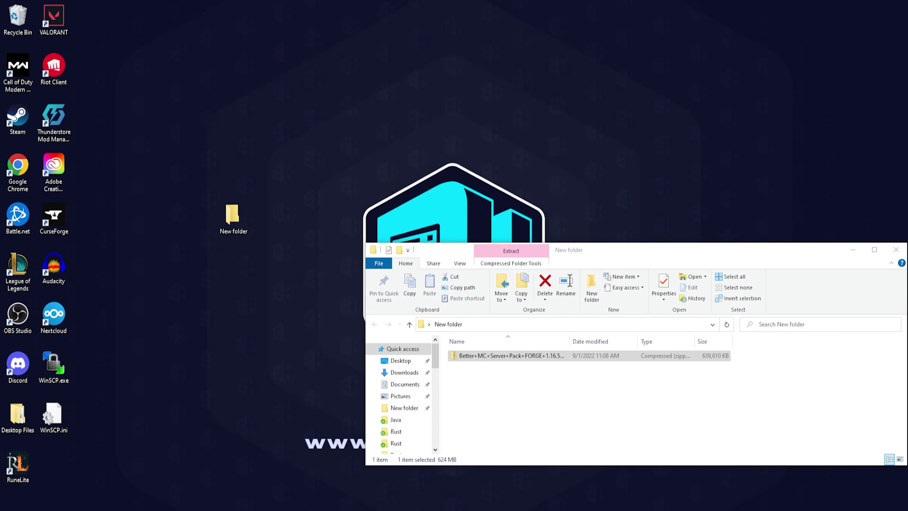
{"action": "left_click_drag", "start_coordinate": [643, 258], "coordinate": [506, 147]}
{"action": "right_click", "coordinate": [419, 247]}
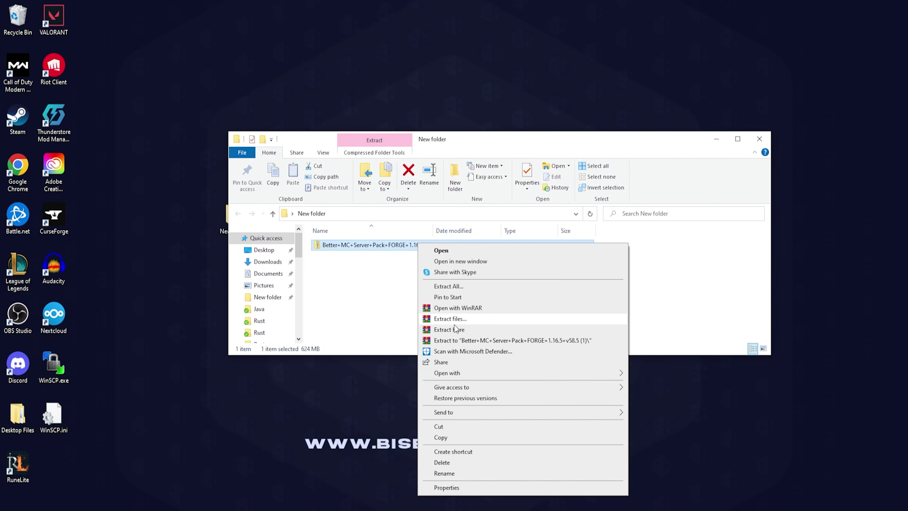
{"action": "left_click", "coordinate": [447, 329]}
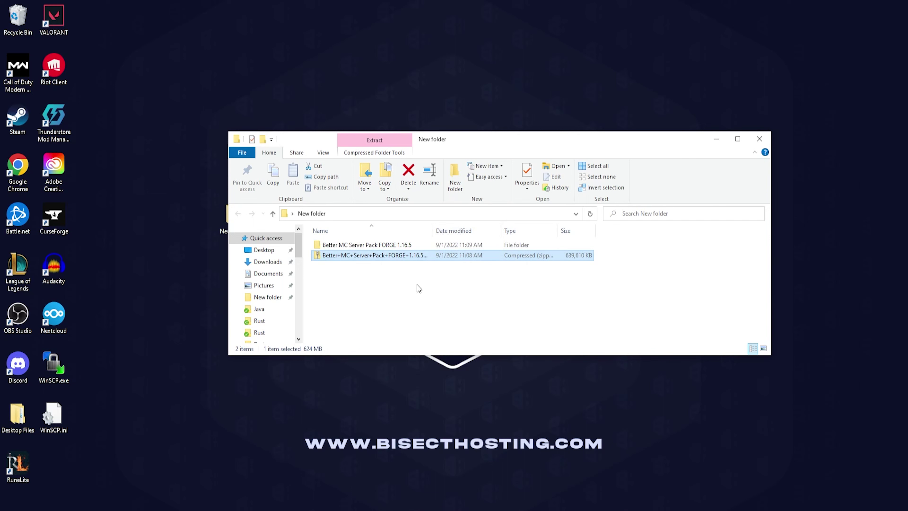
Step: Open the extracted FORGE 1.16.5 folder and inspect the older serverpack's forge-1.12.2 and minecraft_server.1.12.2 jars
{"action": "double_click", "coordinate": [403, 246]}
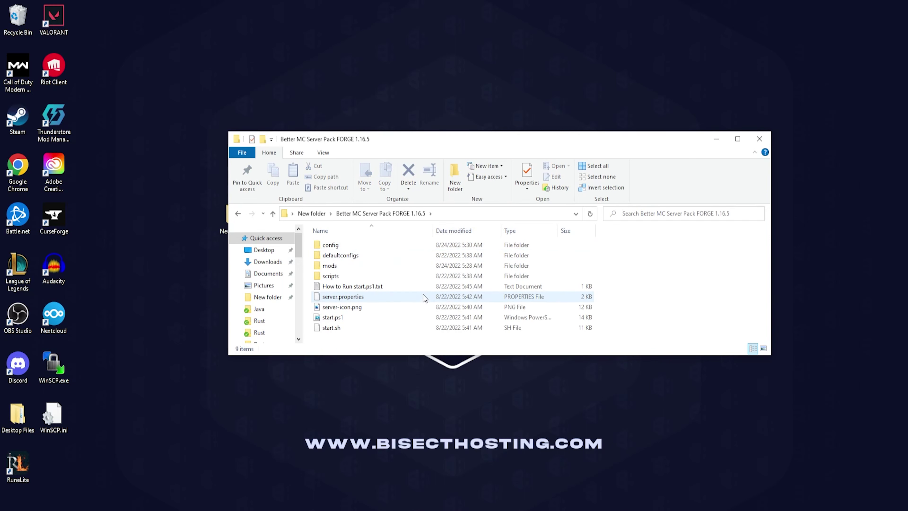
{"action": "left_click", "coordinate": [252, 509]}
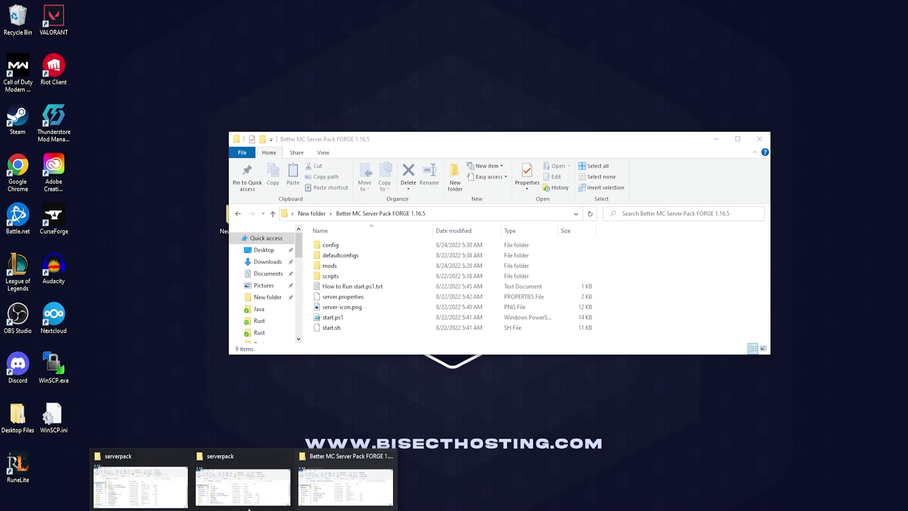
{"action": "left_click", "coordinate": [247, 495]}
{"action": "left_click", "coordinate": [412, 170]}
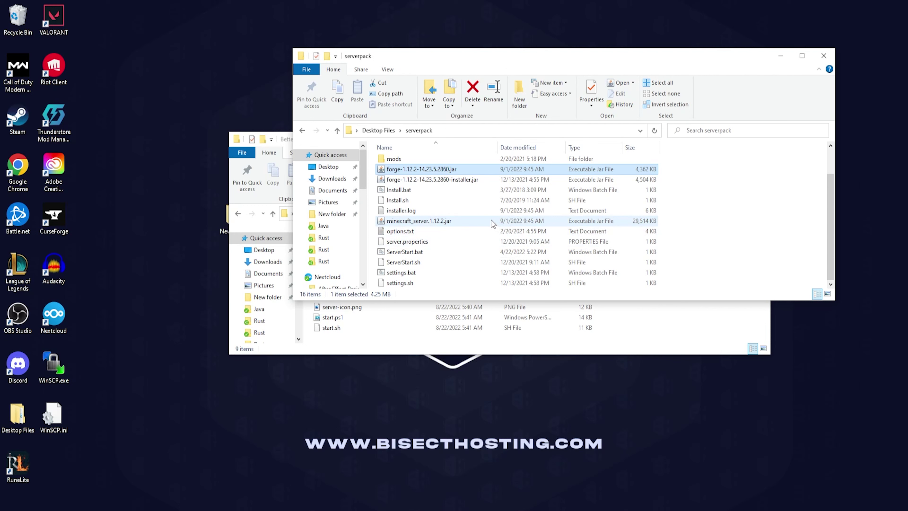
{"action": "left_click", "coordinate": [437, 223]}
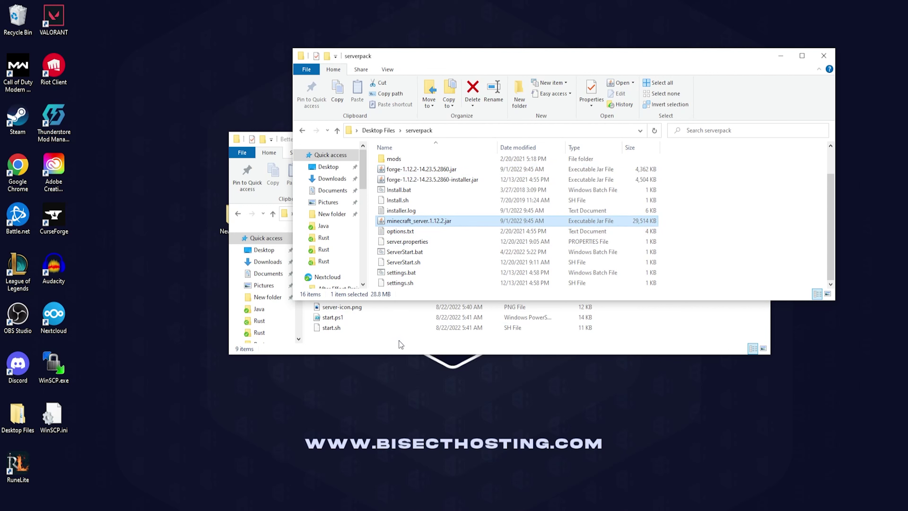
{"action": "scroll", "coordinate": [454, 216], "scroll_direction": "up", "scroll_amount": 2}
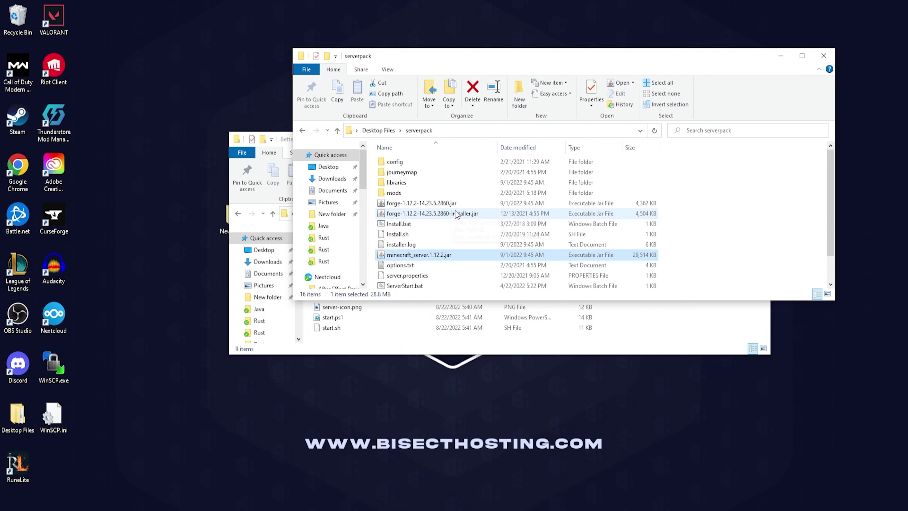
Step: Compare the new pack's start.ps1 with the old pack's Install.bat and 1.12.2 jars
{"action": "left_click", "coordinate": [376, 350]}
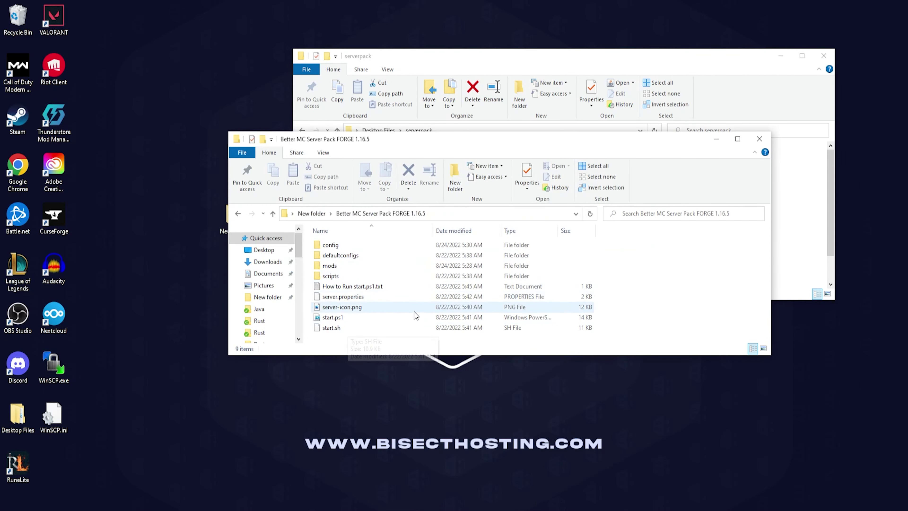
{"action": "left_click", "coordinate": [348, 317]}
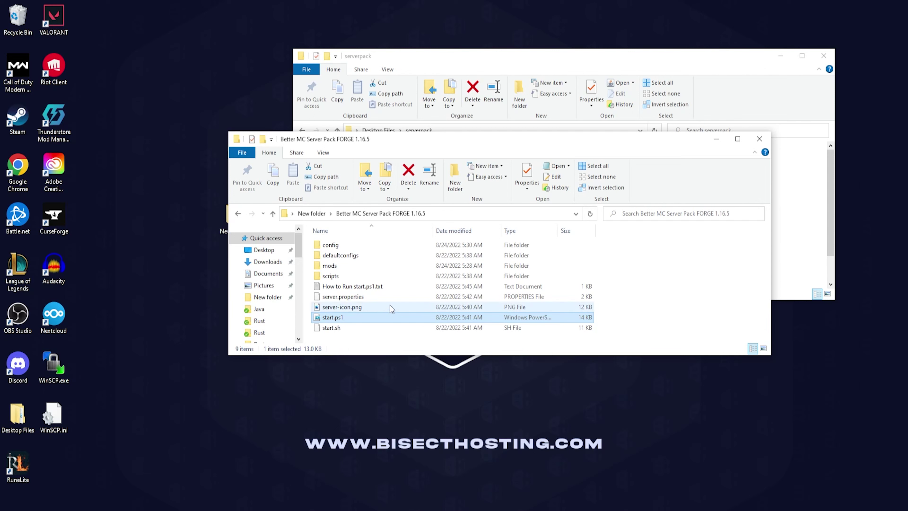
{"action": "left_click", "coordinate": [812, 271]}
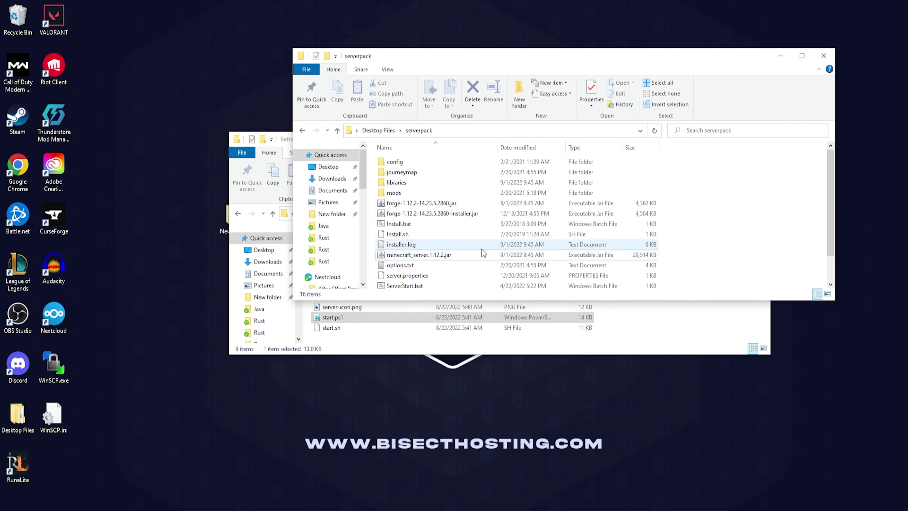
{"action": "left_click", "coordinate": [425, 224]}
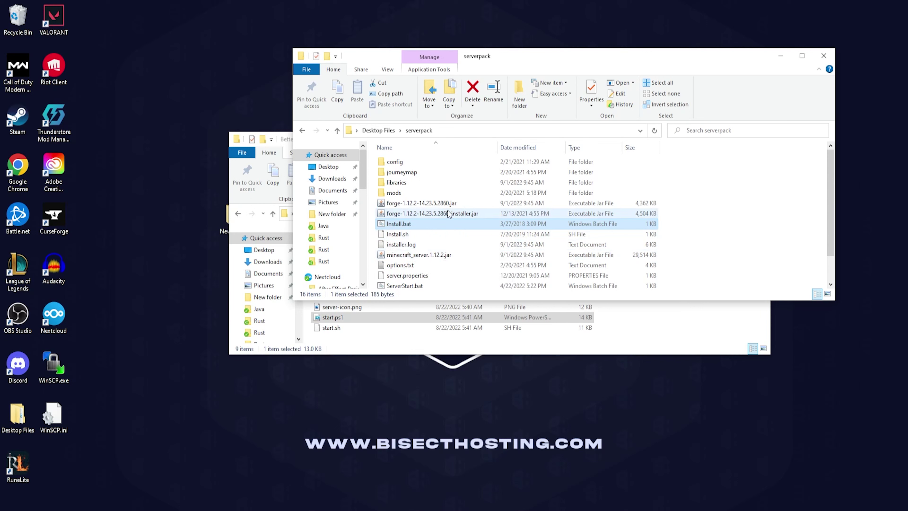
{"action": "left_click", "coordinate": [438, 204]}
{"action": "left_click", "coordinate": [433, 255]}
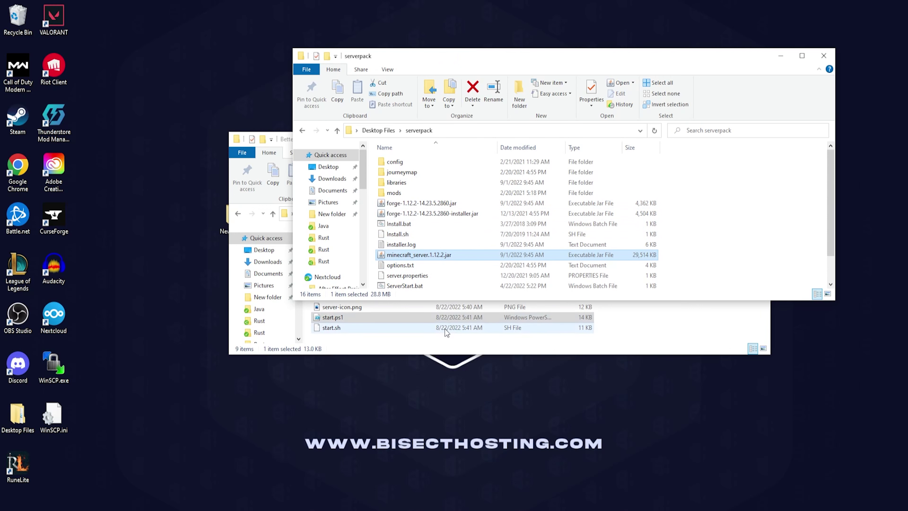
{"action": "left_click", "coordinate": [664, 333]}
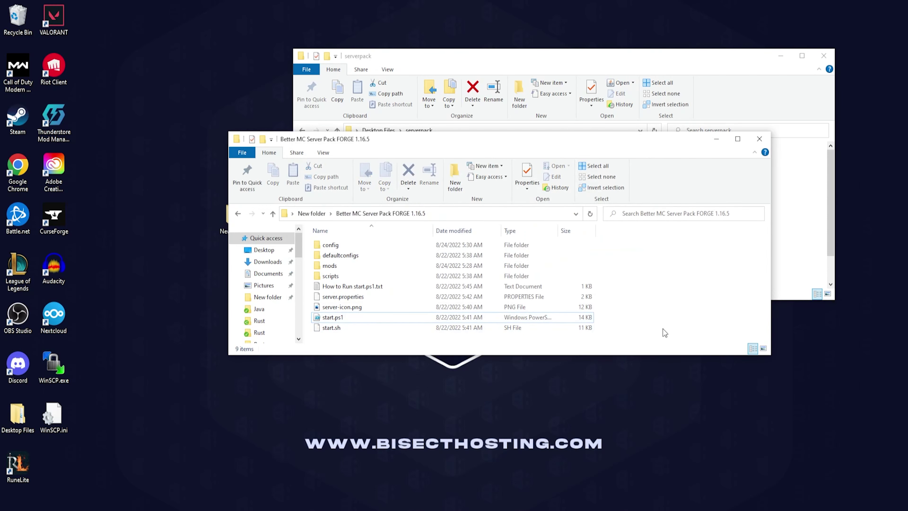
{"action": "double_click", "coordinate": [375, 287]}
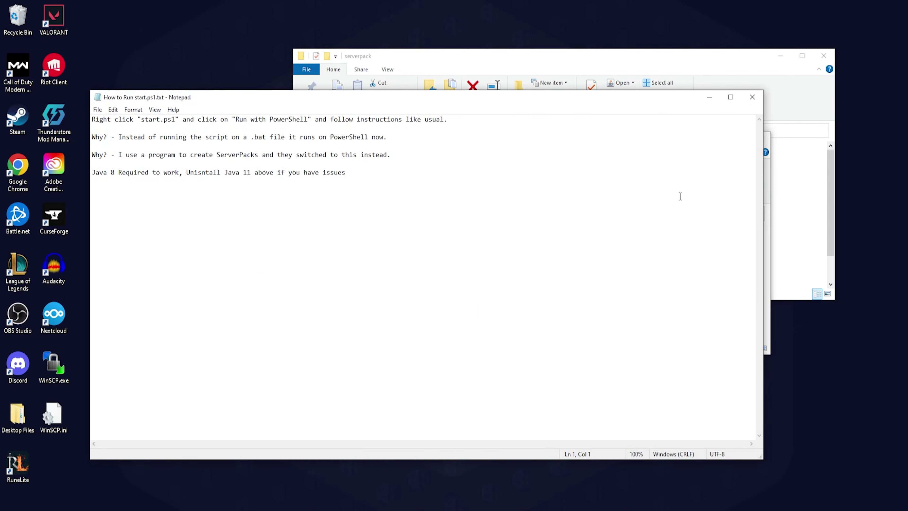
{"action": "left_click", "coordinate": [752, 97]}
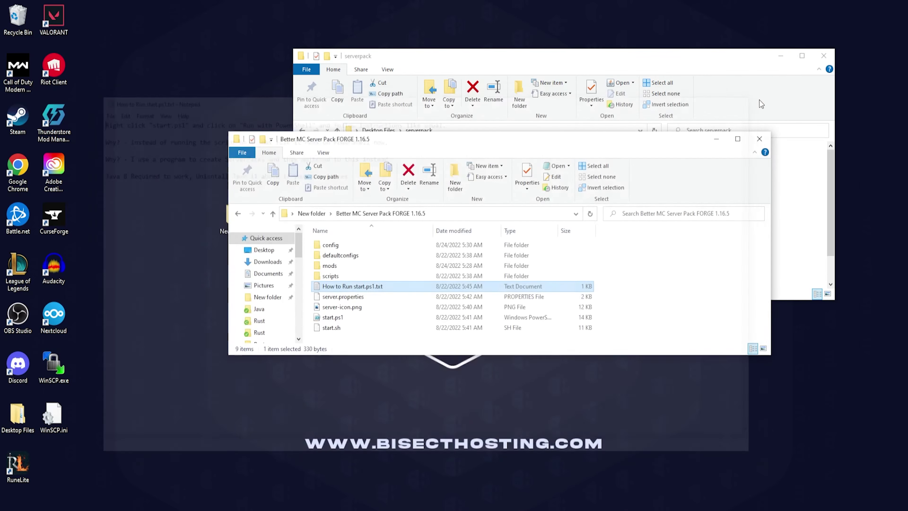
{"action": "left_click", "coordinate": [641, 286]}
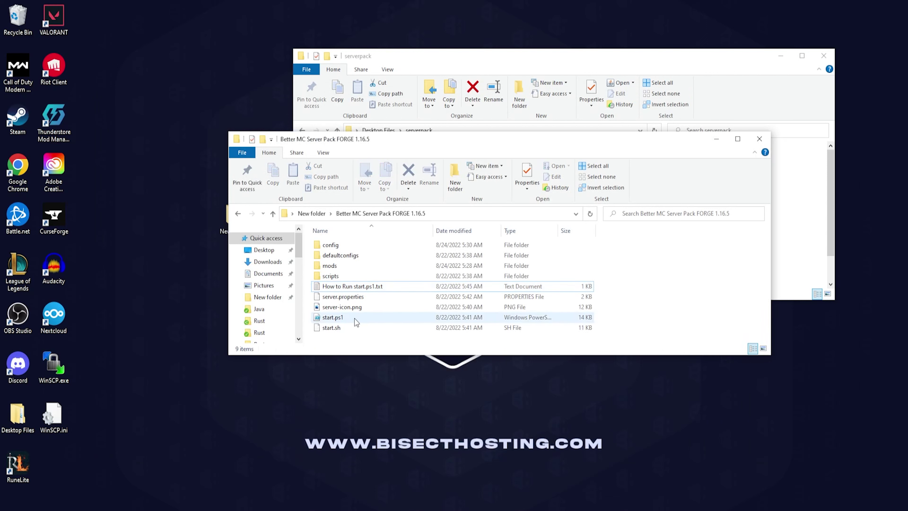
{"action": "left_click", "coordinate": [334, 321]}
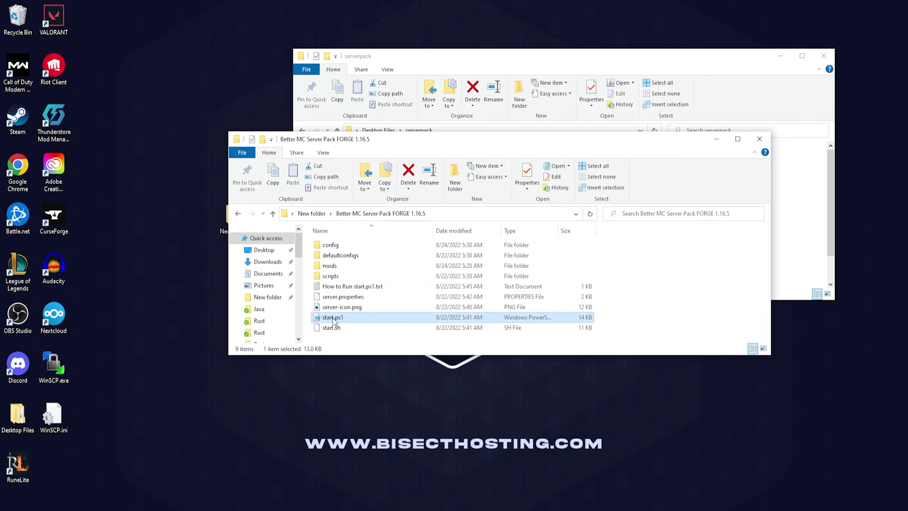
{"action": "right_click", "coordinate": [335, 320]}
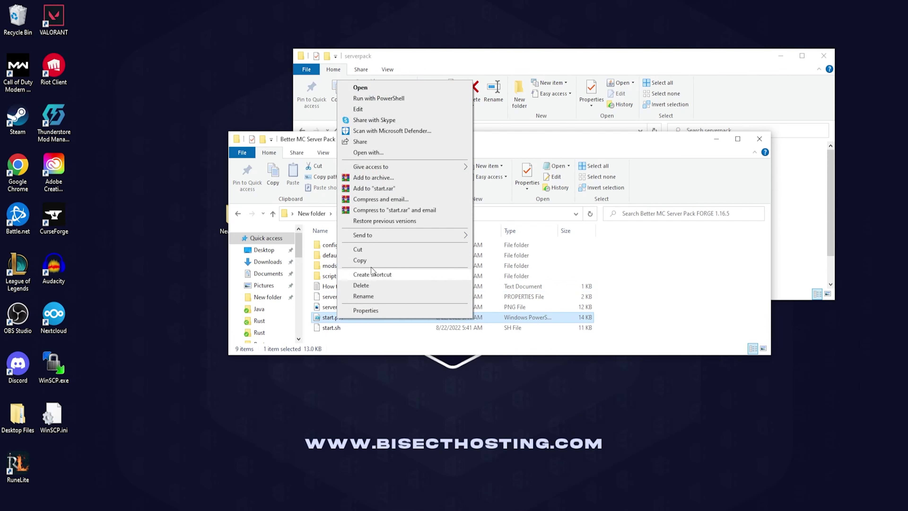
Step: Run start.ps1 in PowerShell, continue past the spaces warning, agree to Mojang's EULA, and exit
{"action": "left_click", "coordinate": [395, 98]}
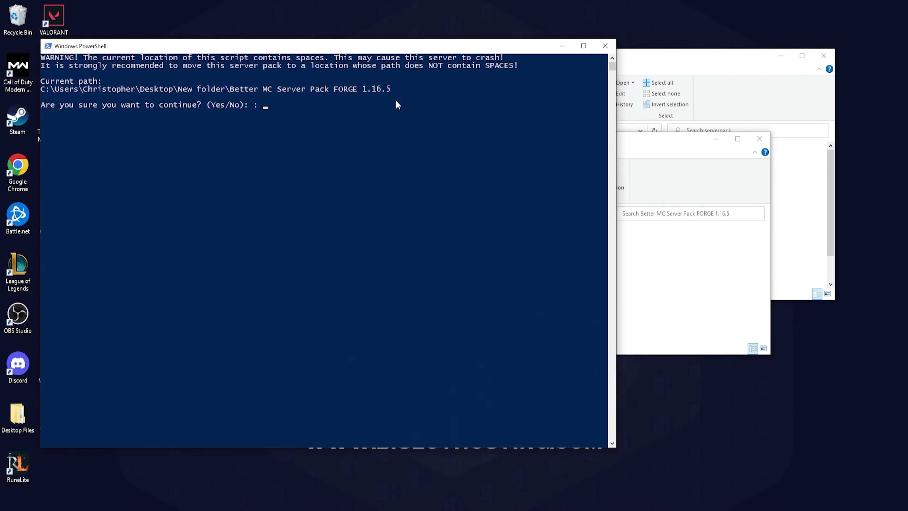
{"action": "key", "text": "Return"}
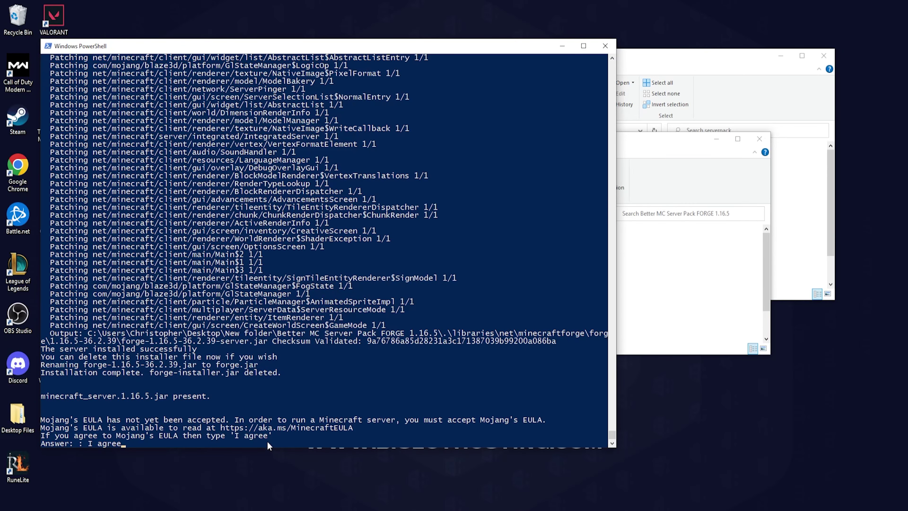
{"action": "key", "text": "Return"}
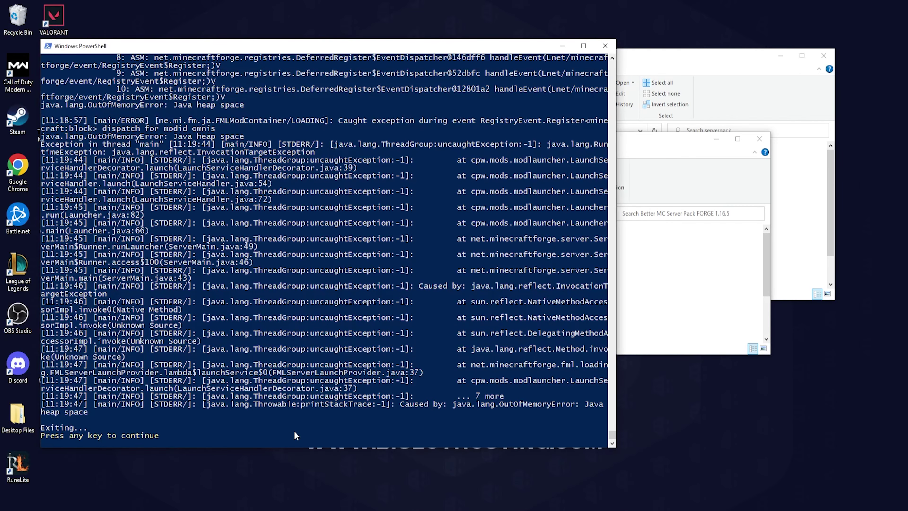
{"action": "key", "text": "Return"}
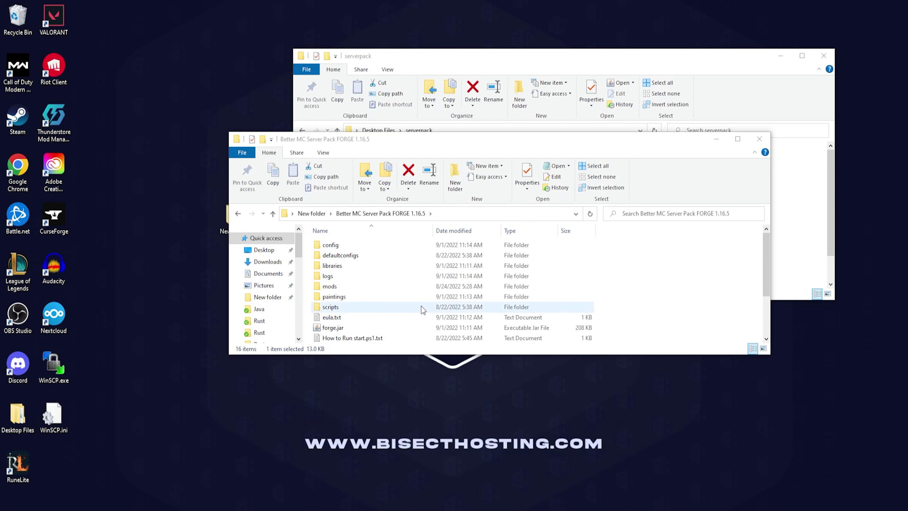
Step: Rename forge.jar to custom.jar, then select all files in the server pack folder
{"action": "scroll", "coordinate": [422, 304], "scroll_direction": "down", "scroll_amount": 1}
{"action": "scroll", "coordinate": [422, 301], "scroll_direction": "down", "scroll_amount": 1}
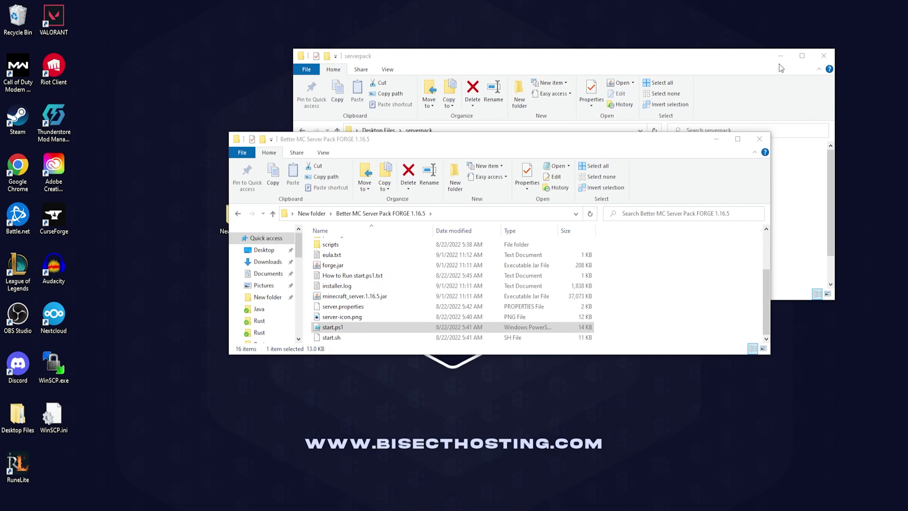
{"action": "left_click", "coordinate": [780, 56]}
{"action": "left_click", "coordinate": [352, 275]}
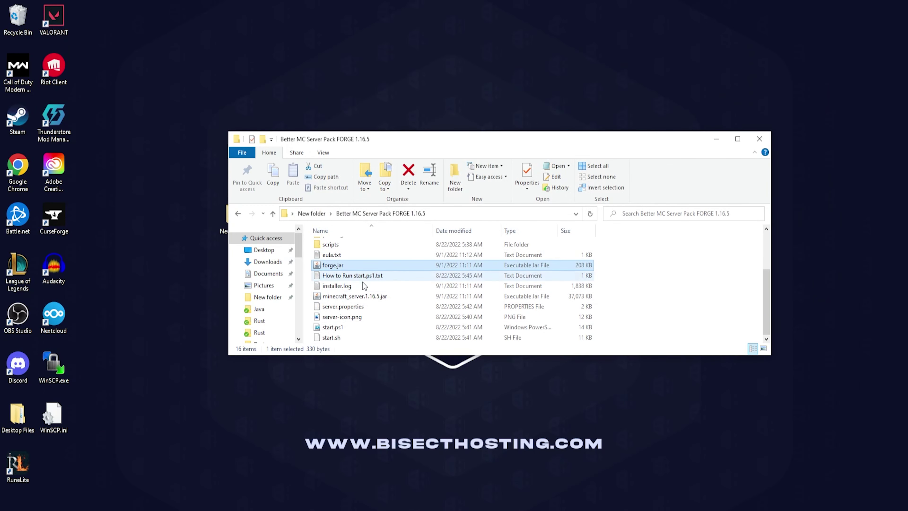
{"action": "left_click", "coordinate": [364, 296]}
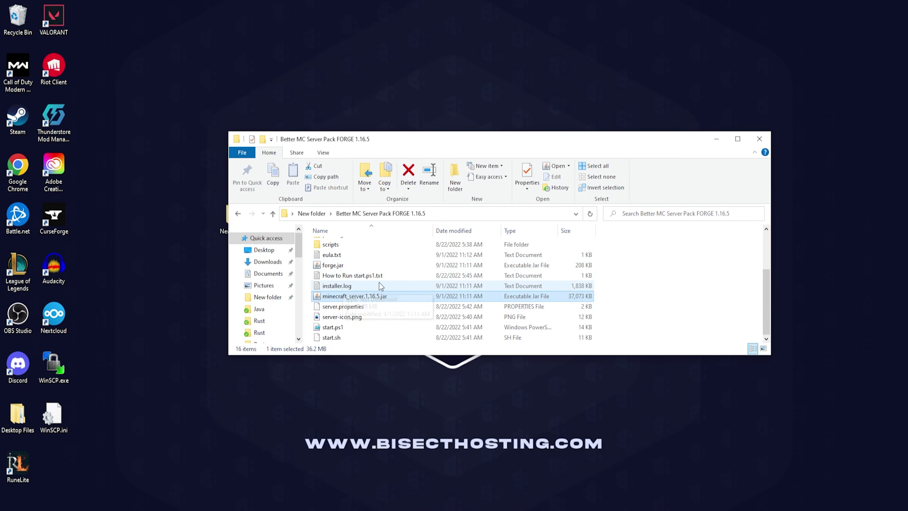
{"action": "right_click", "coordinate": [346, 263]}
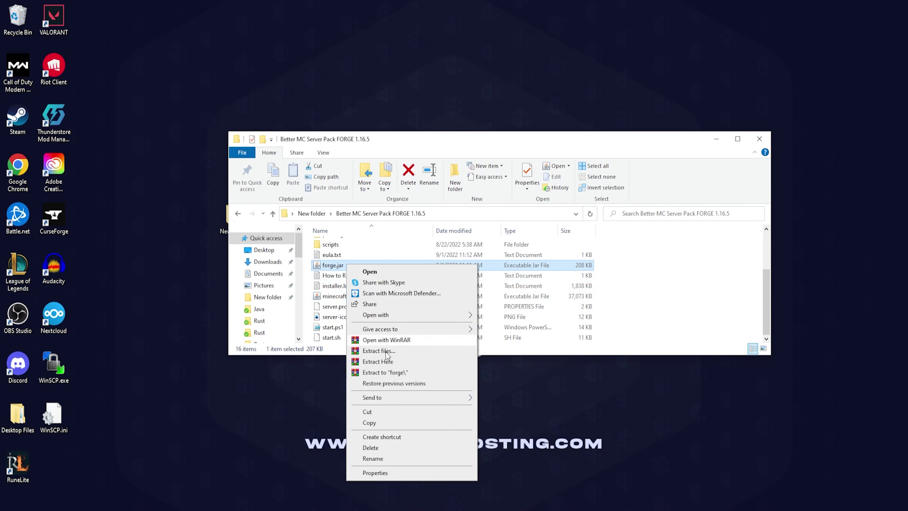
{"action": "left_click", "coordinate": [374, 458]}
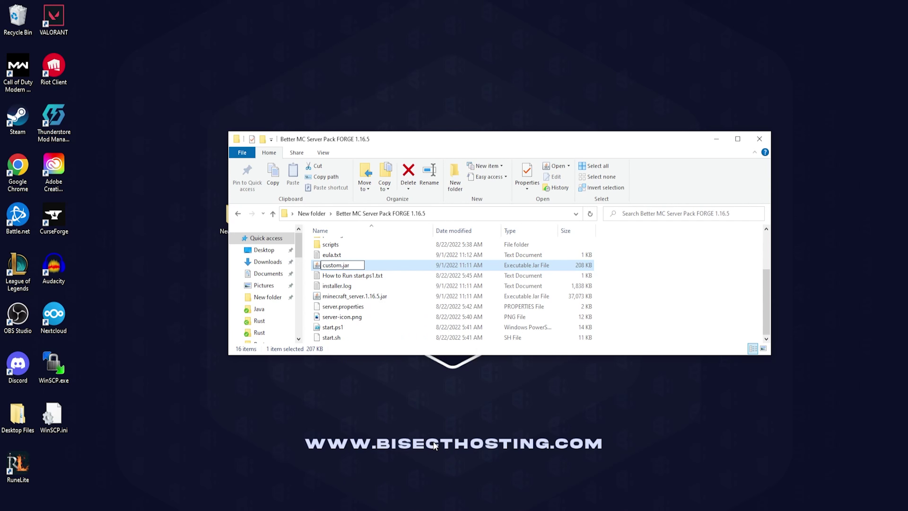
{"action": "type", "text": "custom"}
{"action": "key", "text": "Return"}
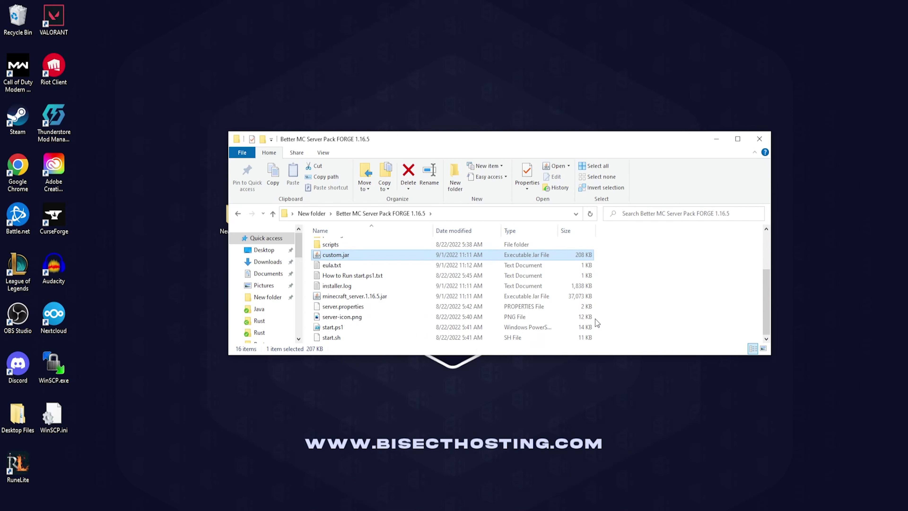
{"action": "left_click_drag", "start_coordinate": [649, 339], "coordinate": [374, 250]}
{"action": "right_click", "coordinate": [374, 252]}
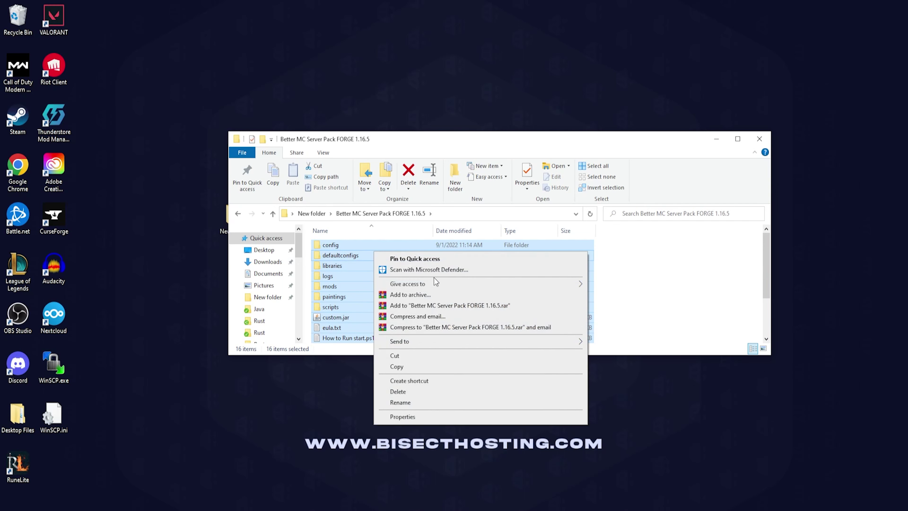
Step: Send the selected server files to a Compressed (zipped) folder, creating defaultconfigs.zip
{"action": "mouse_move", "coordinate": [502, 343]}
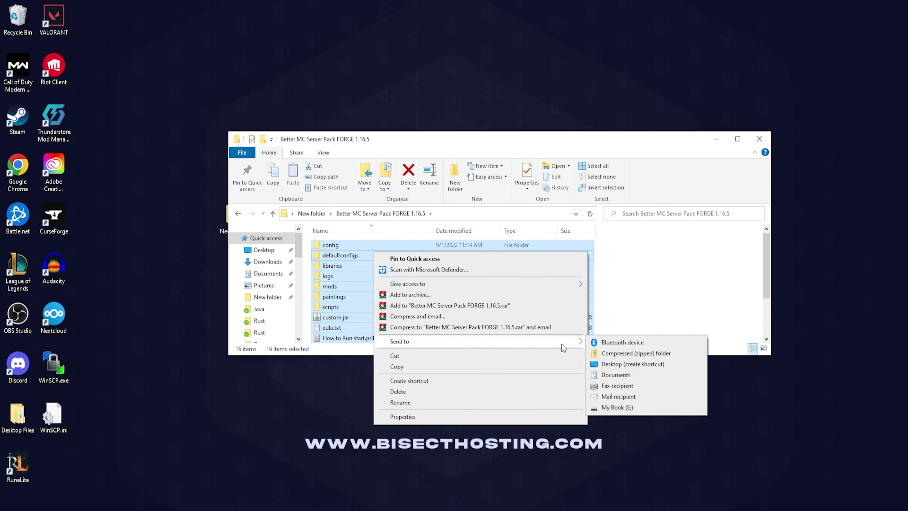
{"action": "left_click", "coordinate": [633, 354]}
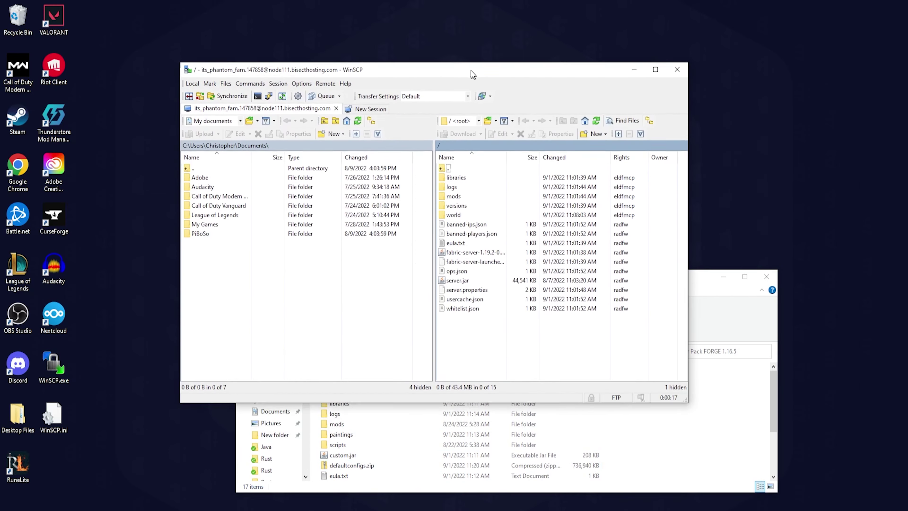
Step: Drag defaultconfigs.zip from the pack folder into WinSCP's remote root folder
{"action": "left_click_drag", "start_coordinate": [473, 74], "coordinate": [430, 31]}
{"action": "left_click", "coordinate": [701, 330]}
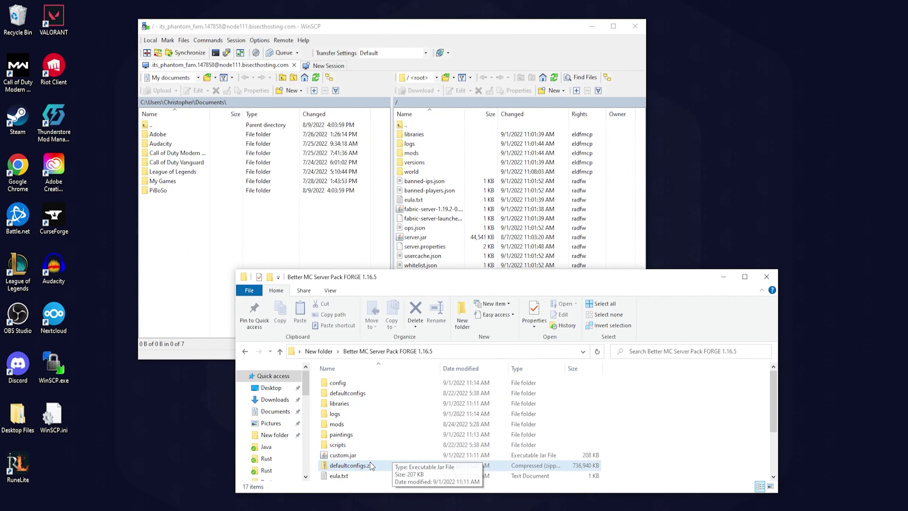
{"action": "left_click_drag", "start_coordinate": [371, 465], "coordinate": [446, 231]}
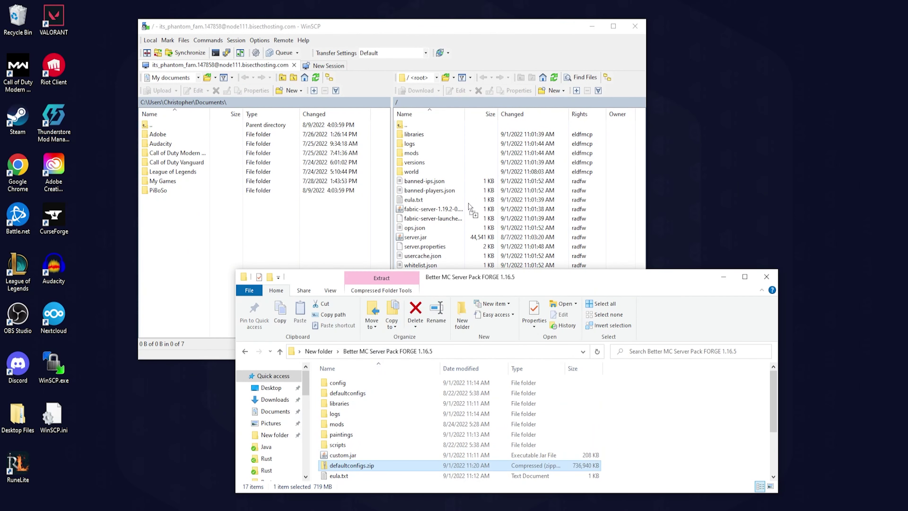
{"action": "left_click_drag", "start_coordinate": [473, 202], "coordinate": [474, 203]}
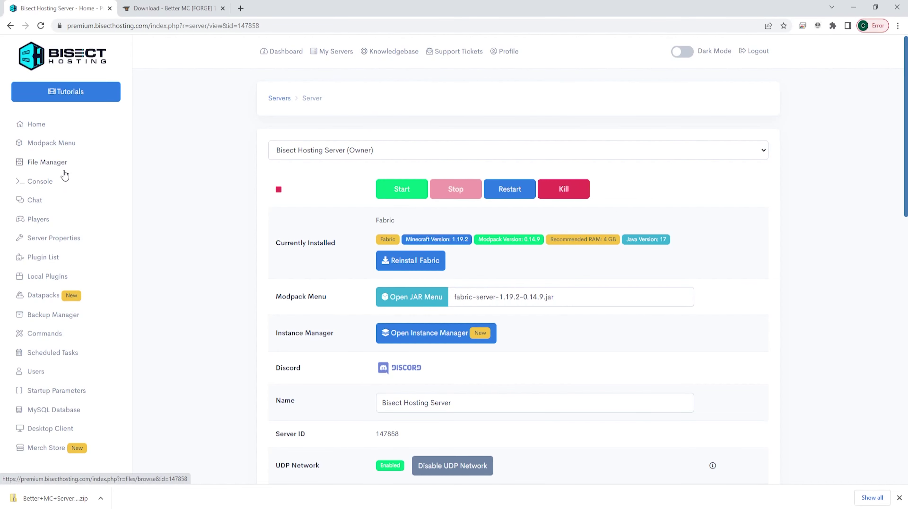
{"action": "left_click", "coordinate": [60, 165]}
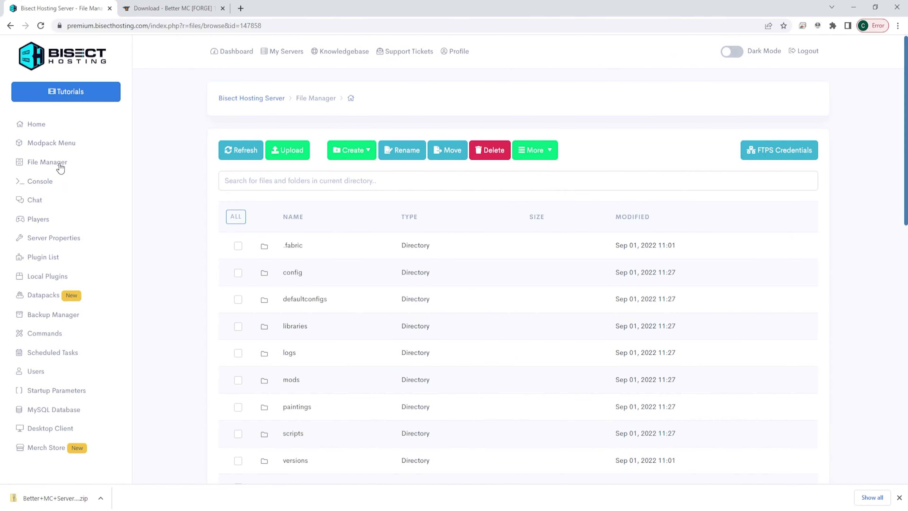
{"action": "scroll", "coordinate": [169, 266], "scroll_direction": "down", "scroll_amount": 4}
{"action": "scroll", "coordinate": [169, 267], "scroll_direction": "down", "scroll_amount": 3}
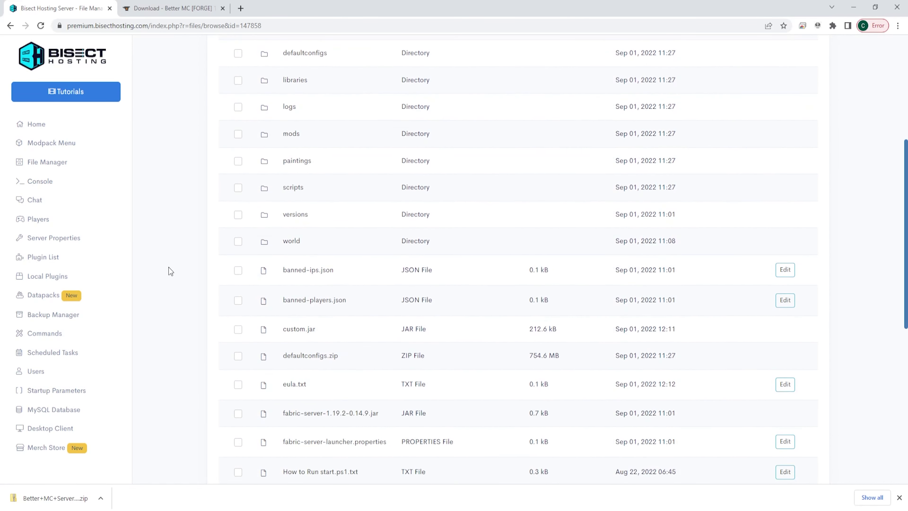
{"action": "left_click", "coordinate": [238, 358]}
{"action": "scroll", "coordinate": [187, 347], "scroll_direction": "up", "scroll_amount": 8}
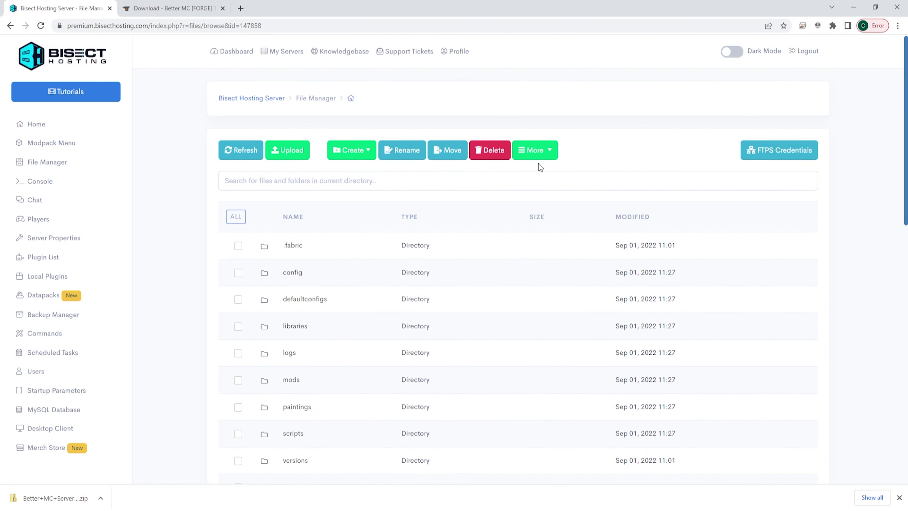
{"action": "left_click", "coordinate": [546, 157]}
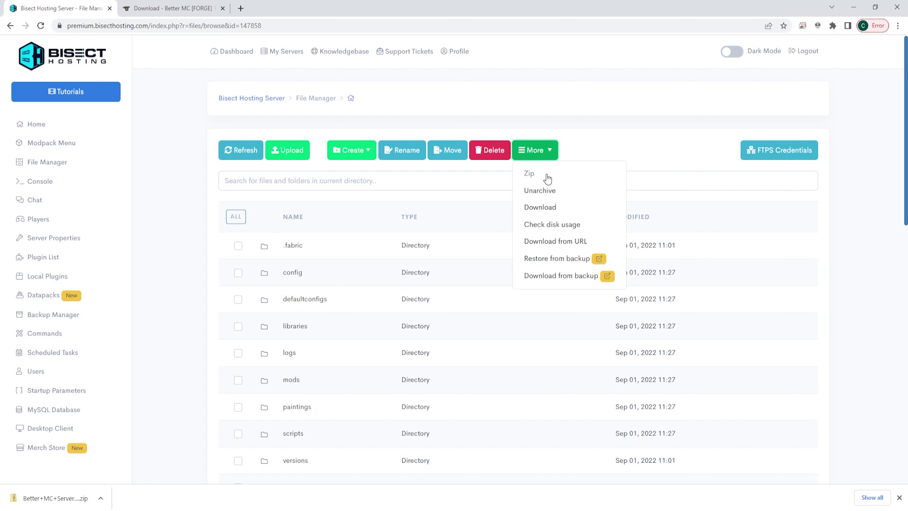
{"action": "left_click", "coordinate": [540, 190]}
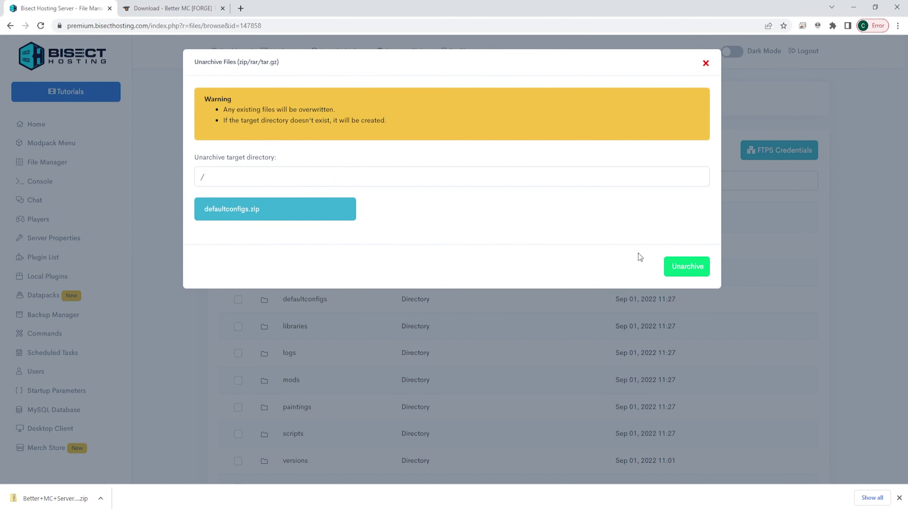
{"action": "left_click", "coordinate": [706, 62]}
{"action": "left_click", "coordinate": [42, 126]}
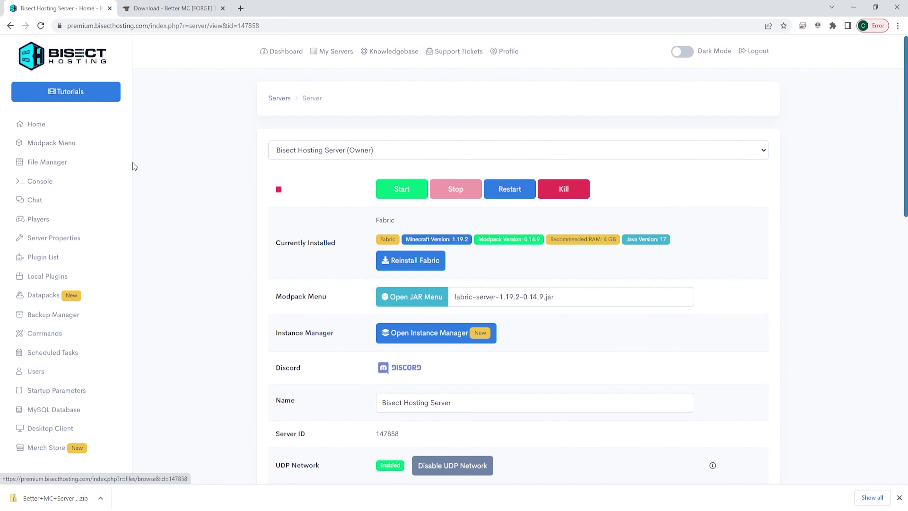
Step: Set the server jar to Custom .jar (Java 8), keep the current files, and start the server
{"action": "left_click", "coordinate": [424, 295]}
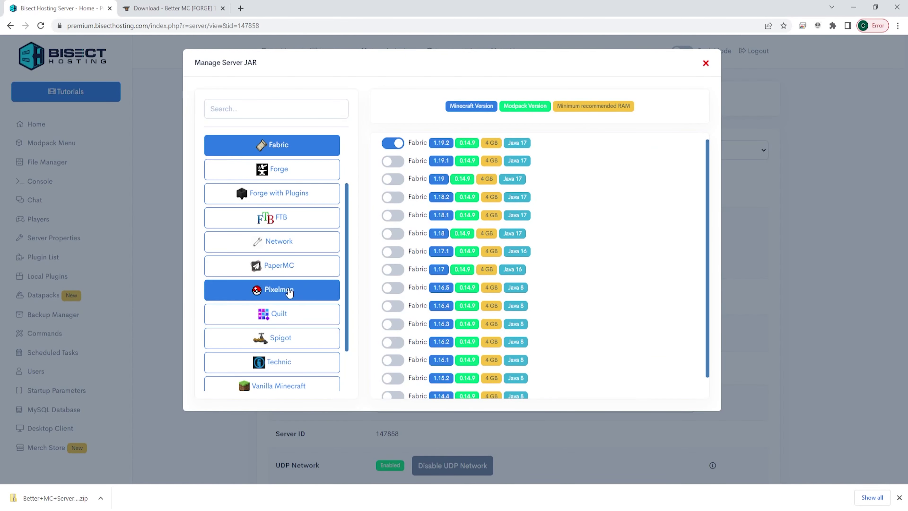
{"action": "scroll", "coordinate": [287, 291], "scroll_direction": "down", "scroll_amount": 2}
{"action": "left_click", "coordinate": [294, 377]}
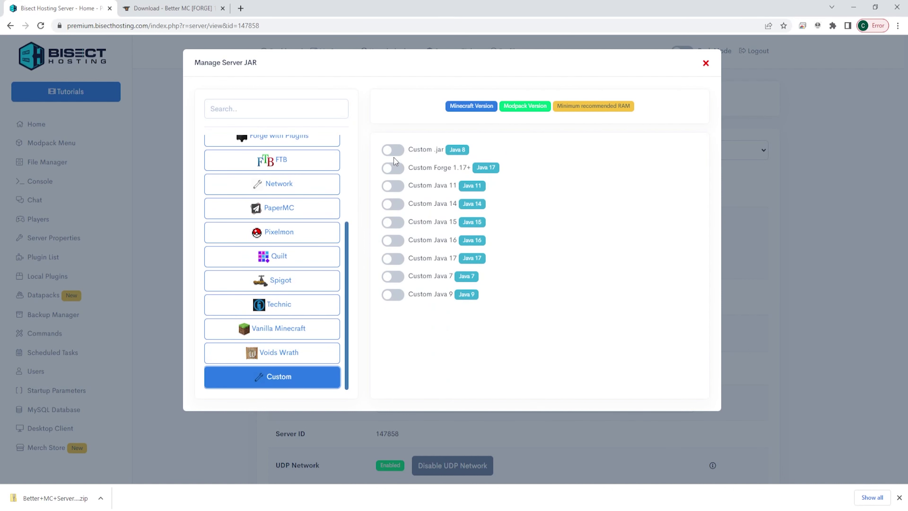
{"action": "left_click", "coordinate": [397, 152]}
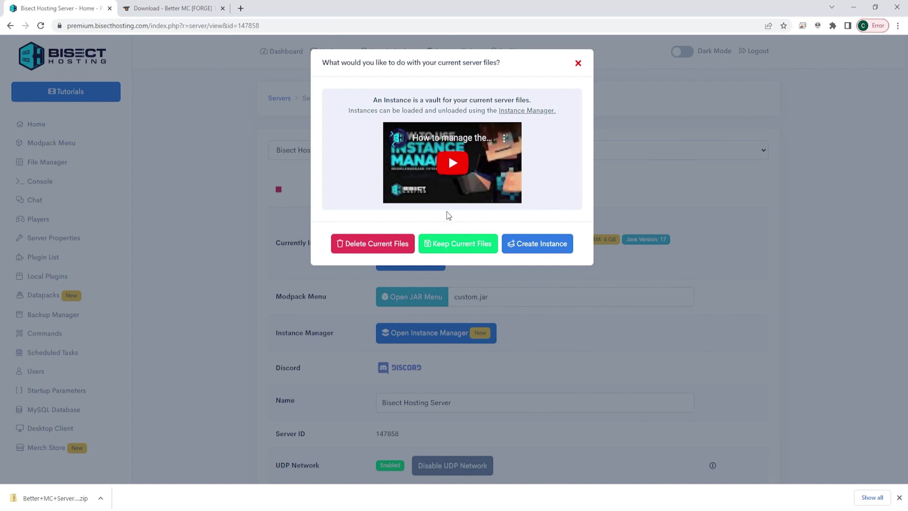
{"action": "left_click", "coordinate": [466, 253]}
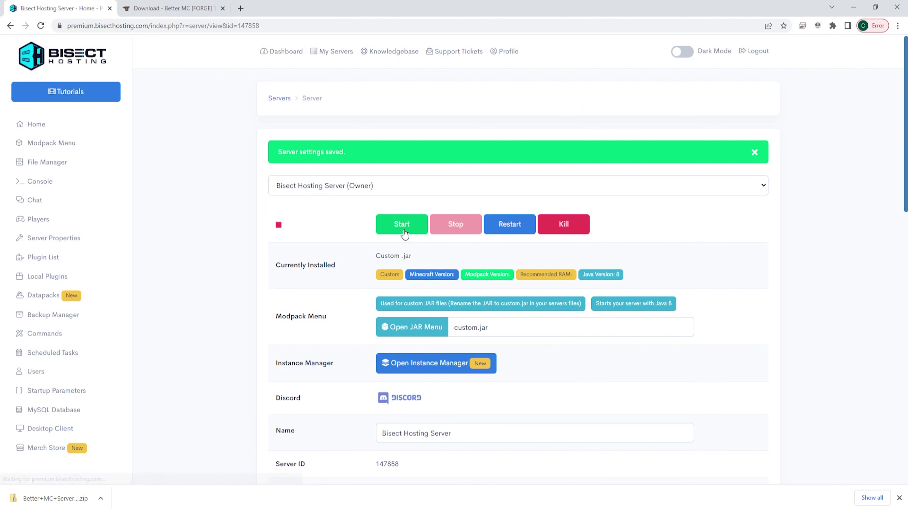
{"action": "left_click", "coordinate": [403, 232]}
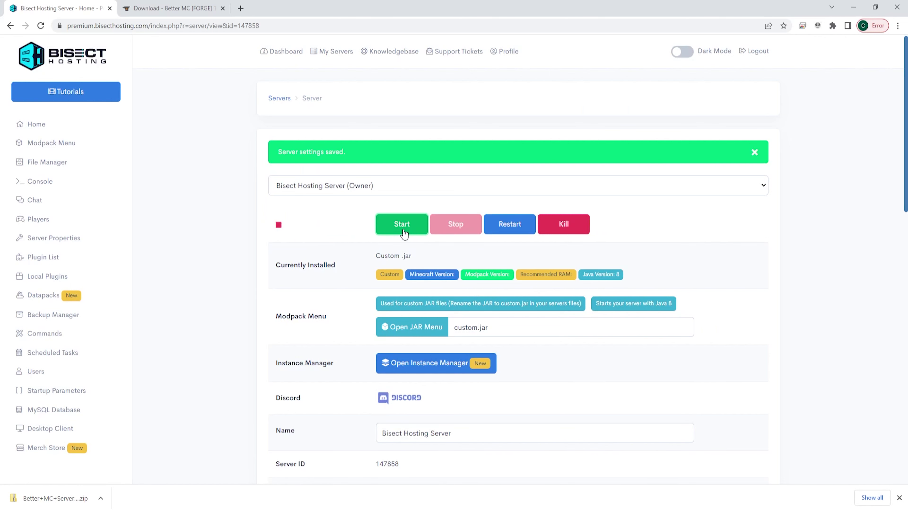